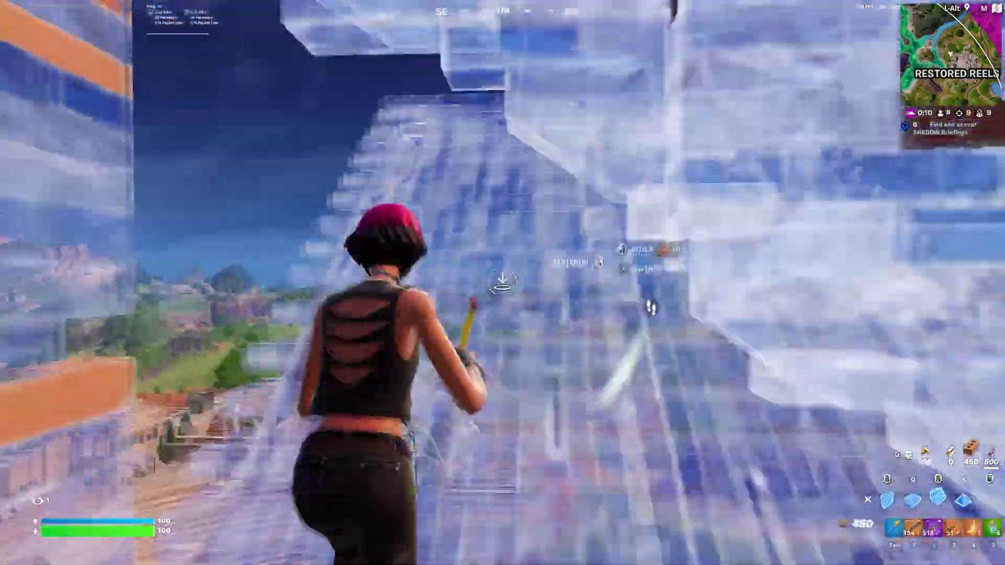
Step: Build wood and brick walls, ramps and floors
left_click(502, 283)
left_click(503, 283)
left_click(503, 282)
left_click(502, 282)
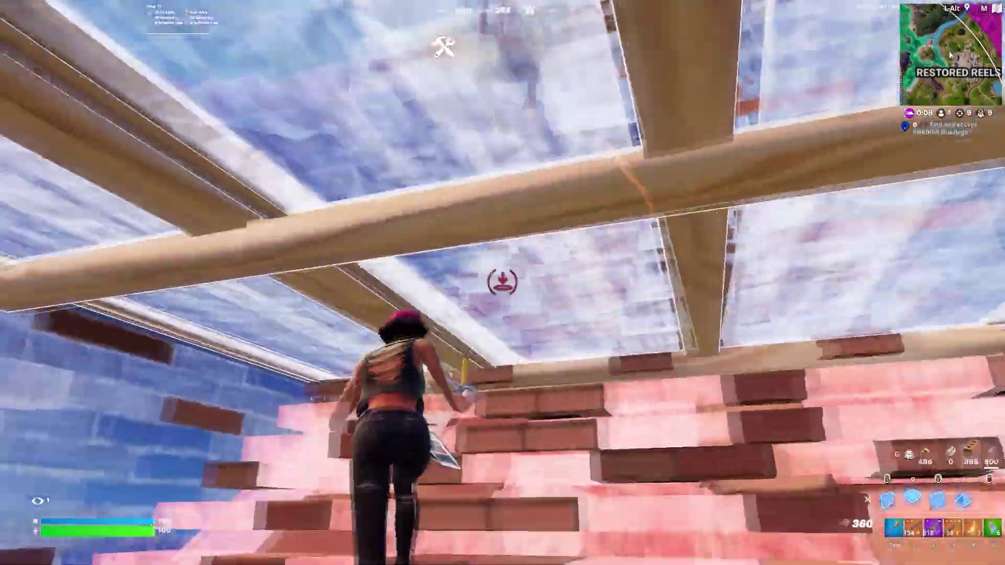
Step: Place blue walls while dropping off the structure, then build more brick pieces
left_click(503, 283)
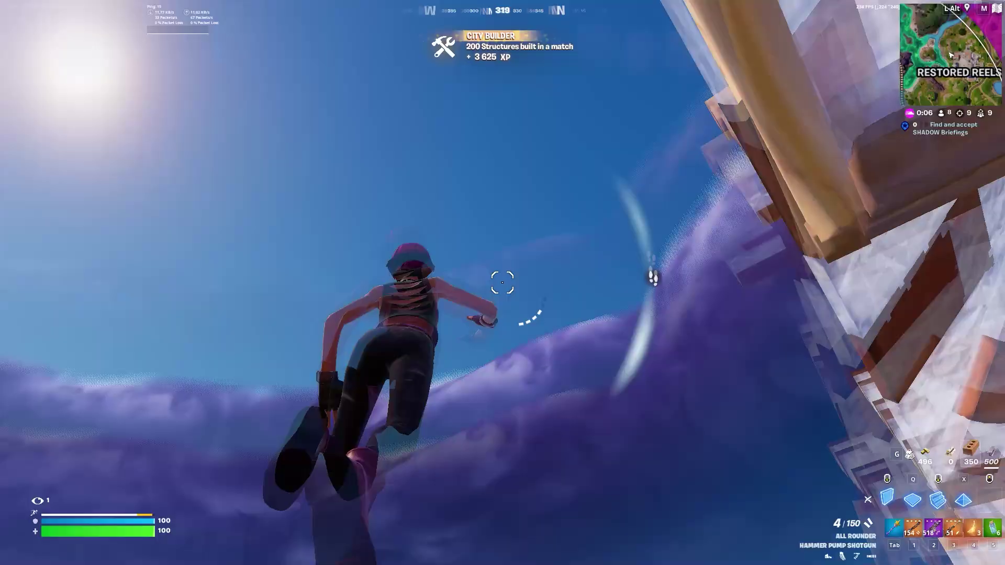
left_click(502, 282)
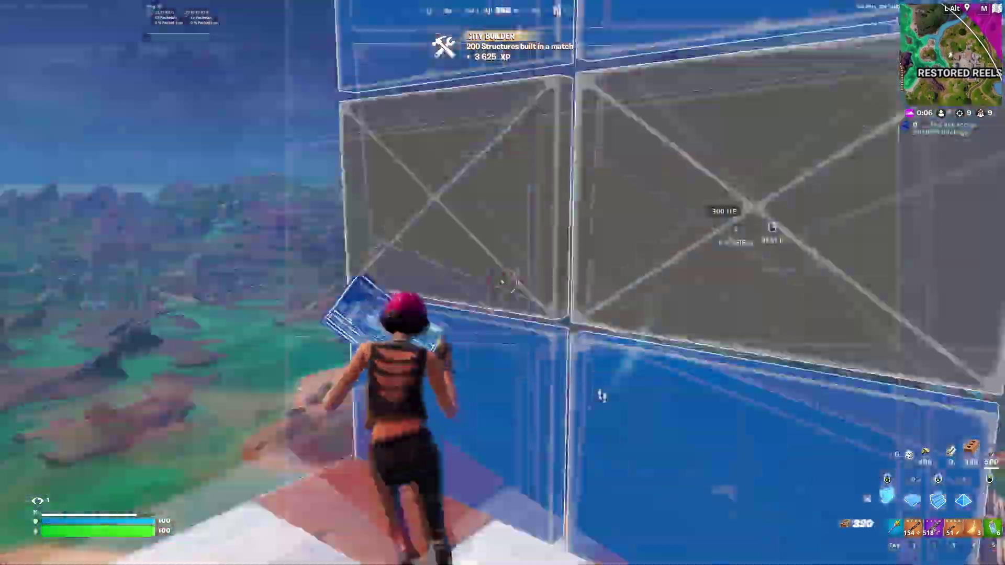
left_click(502, 282)
left_click(502, 283)
left_click(503, 282)
Step: Switch between the purple SMG and Reaper Sniper Rifle to eliminate the enemy
key("2")
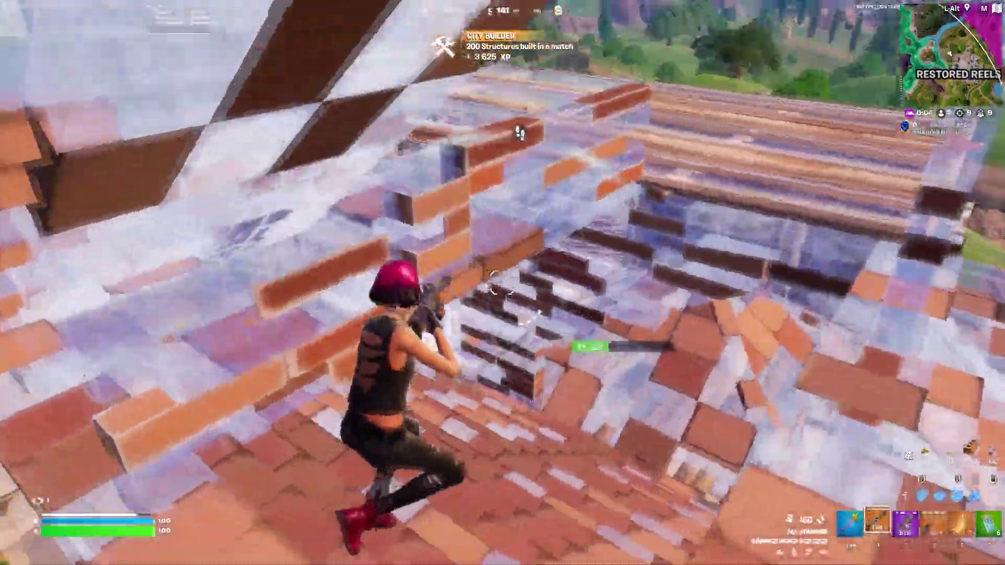
key("2")
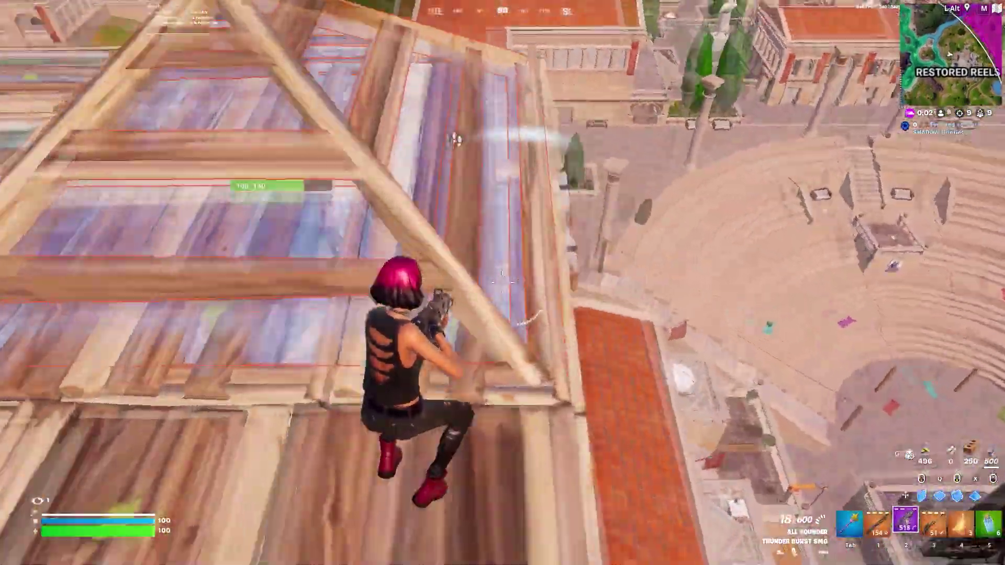
key("3")
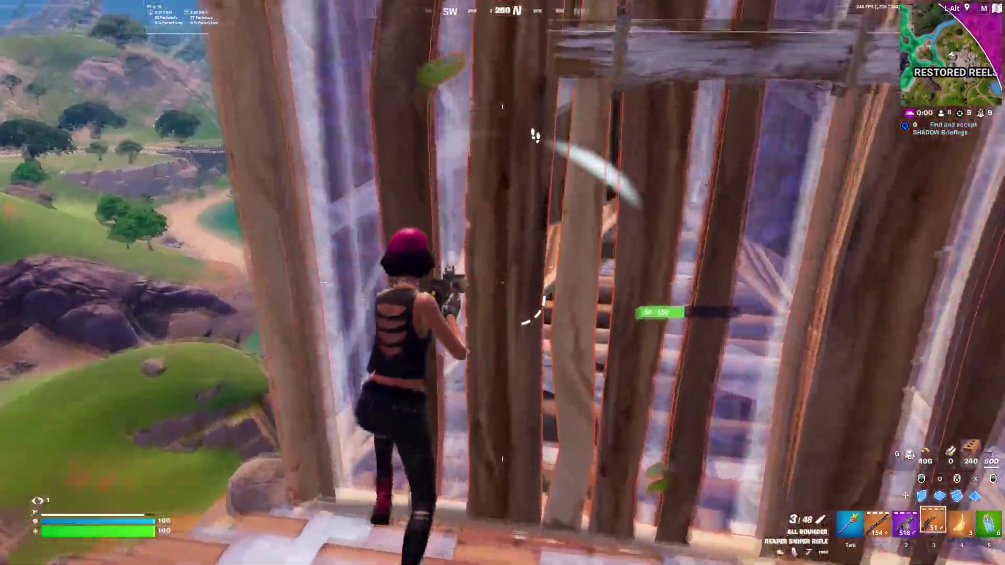
left_click(502, 283)
key("1")
left_click(502, 283)
key("2")
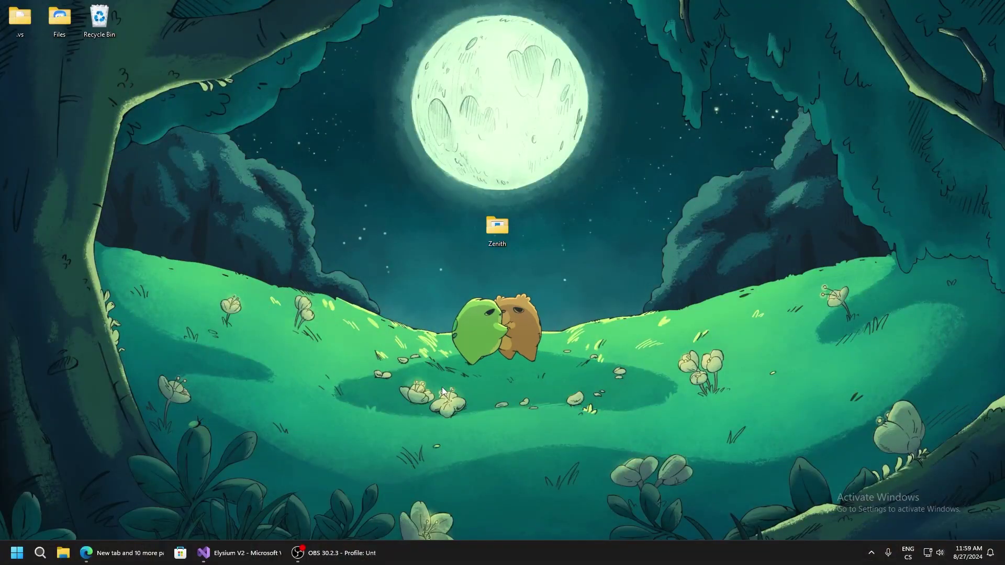
Step: Open the Zenith FPS folder and merge IRQ Priority.reg into the registry
double_click(498, 234)
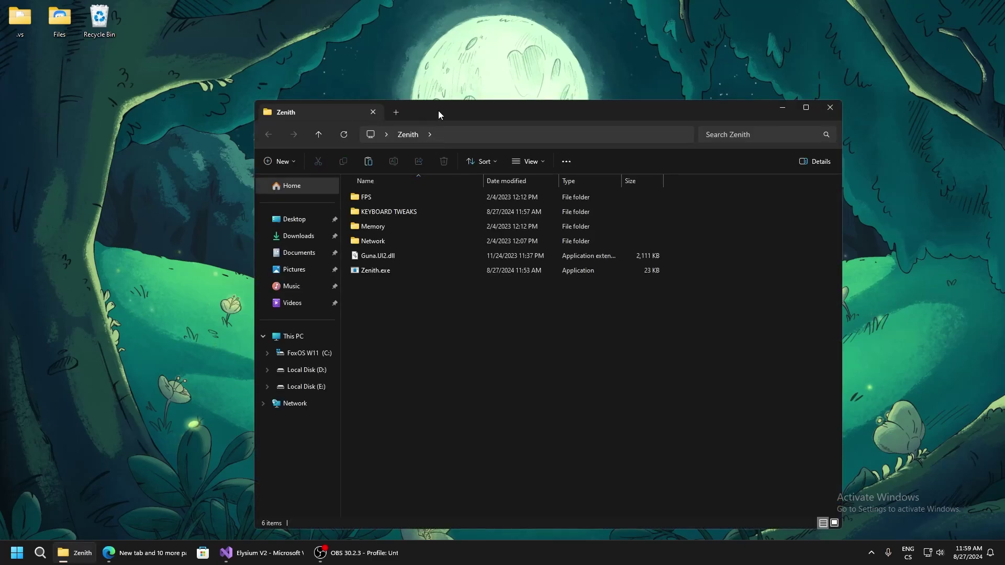
left_click_drag(438, 111, 504, 110)
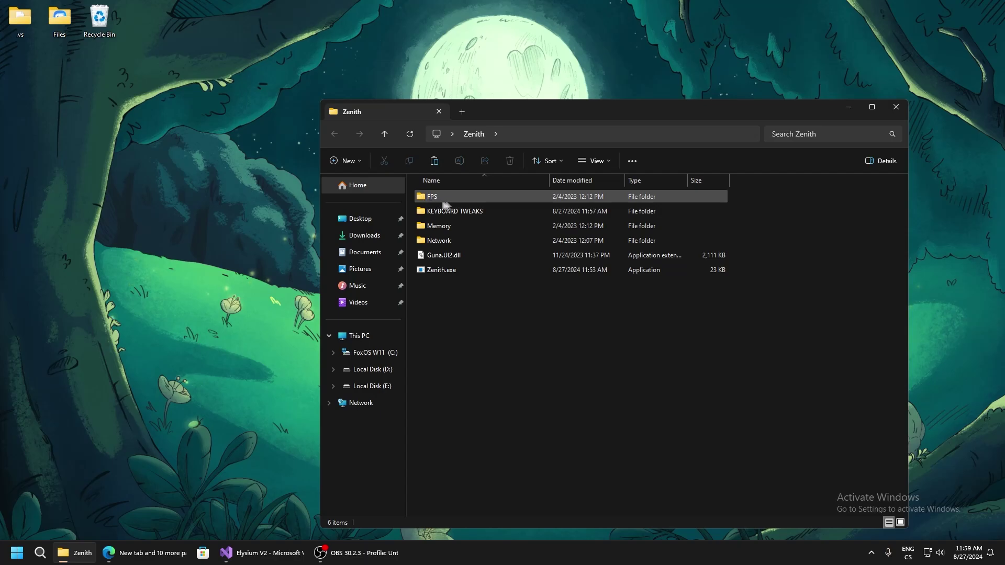
double_click(429, 198)
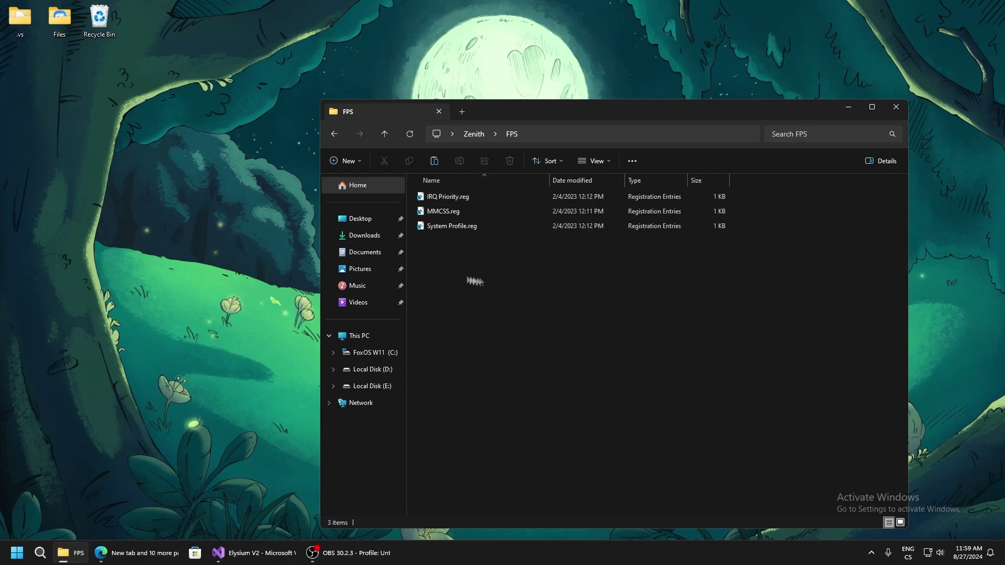
double_click(433, 196)
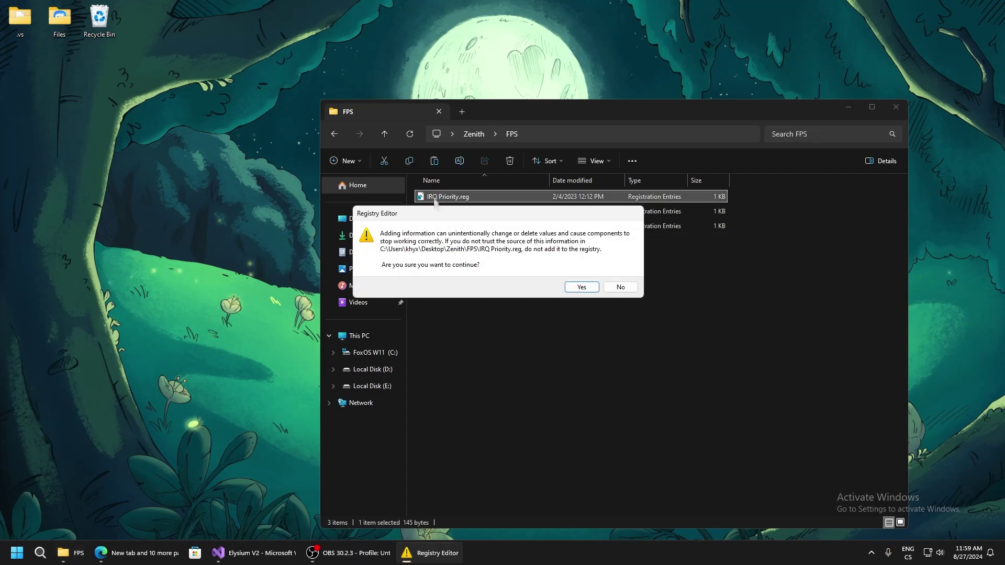
left_click(580, 286)
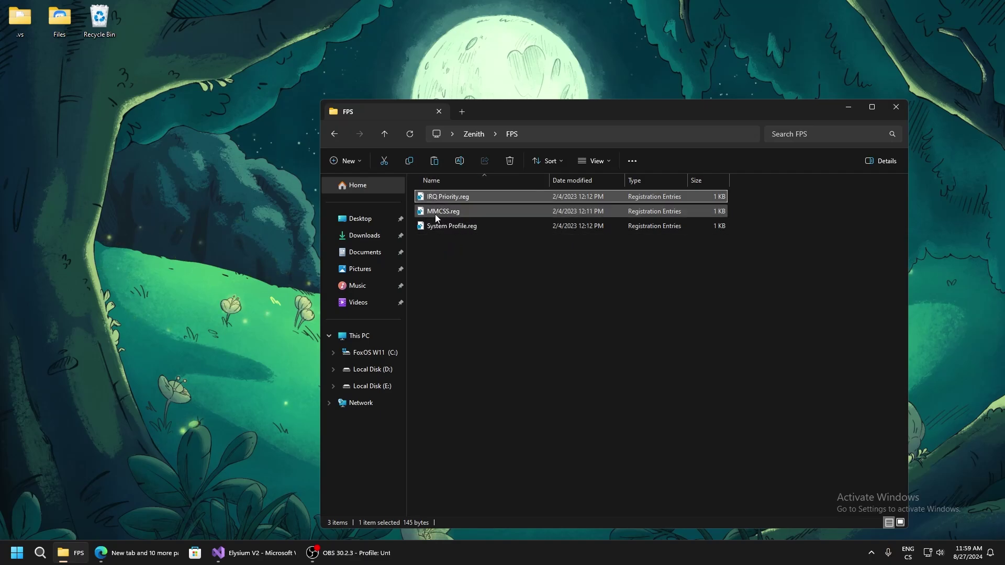
Step: Merge MMCSS.reg and System Profile.reg into the registry, confirming each
left_click(433, 213)
double_click(434, 212)
left_click(579, 285)
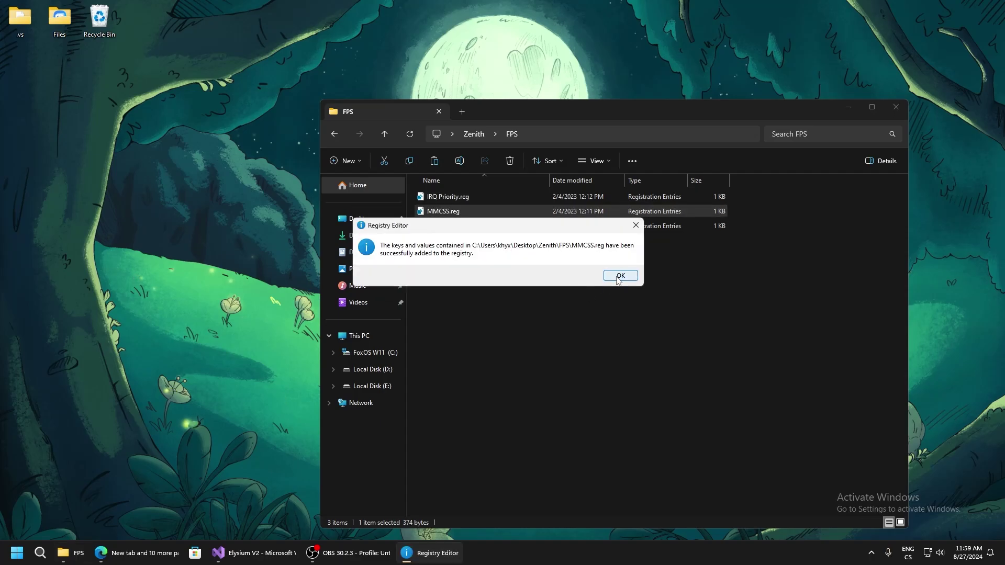
key("Return")
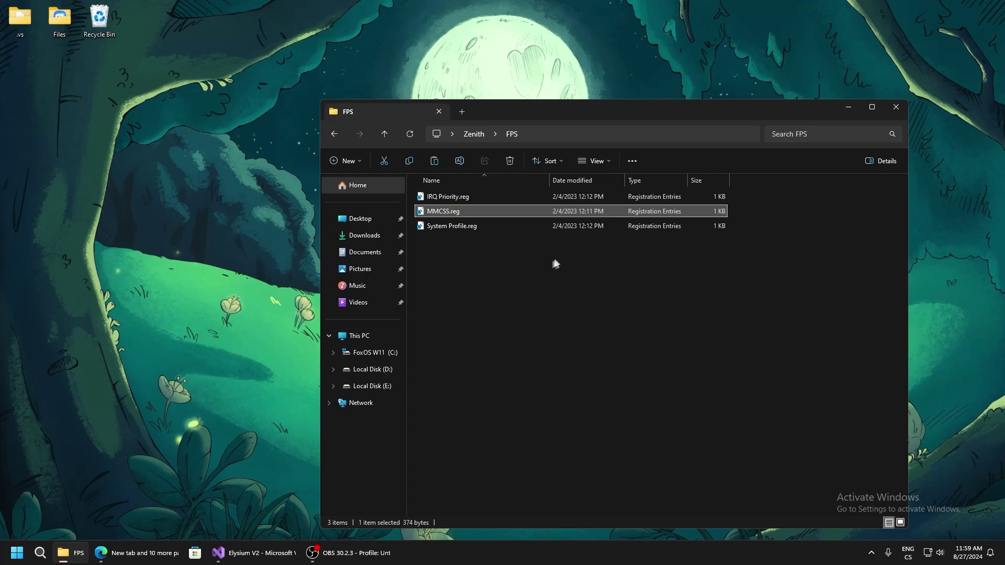
double_click(443, 225)
left_click(580, 285)
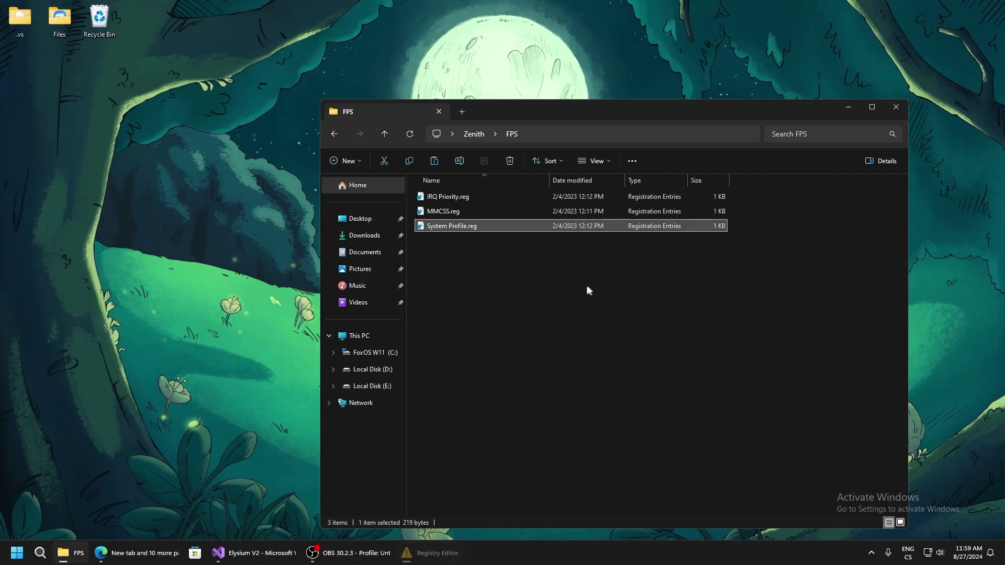
key("Return")
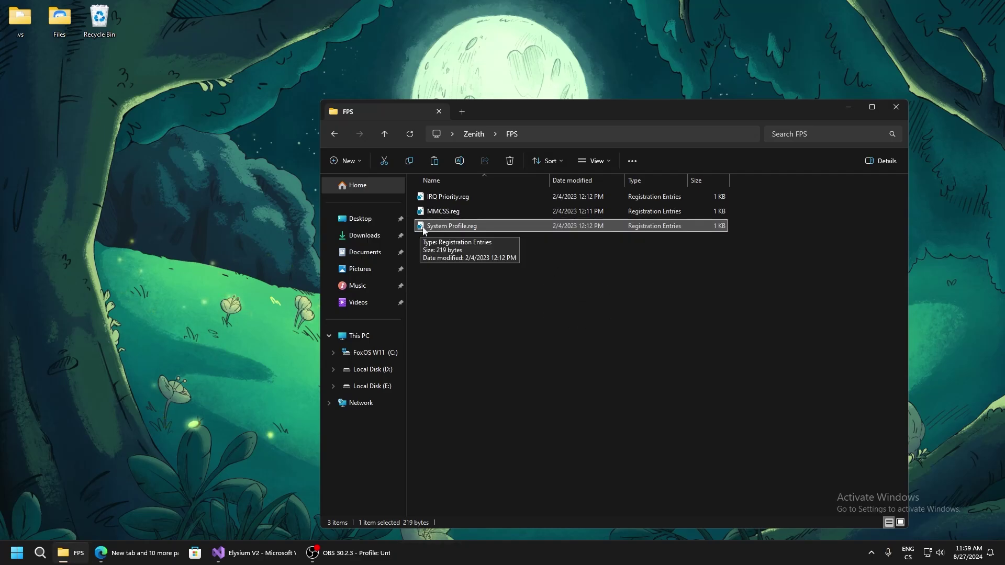
Step: Read the READ.txt note in Zenith's KEYBOARD TWEAKS folder
left_click(334, 134)
double_click(421, 211)
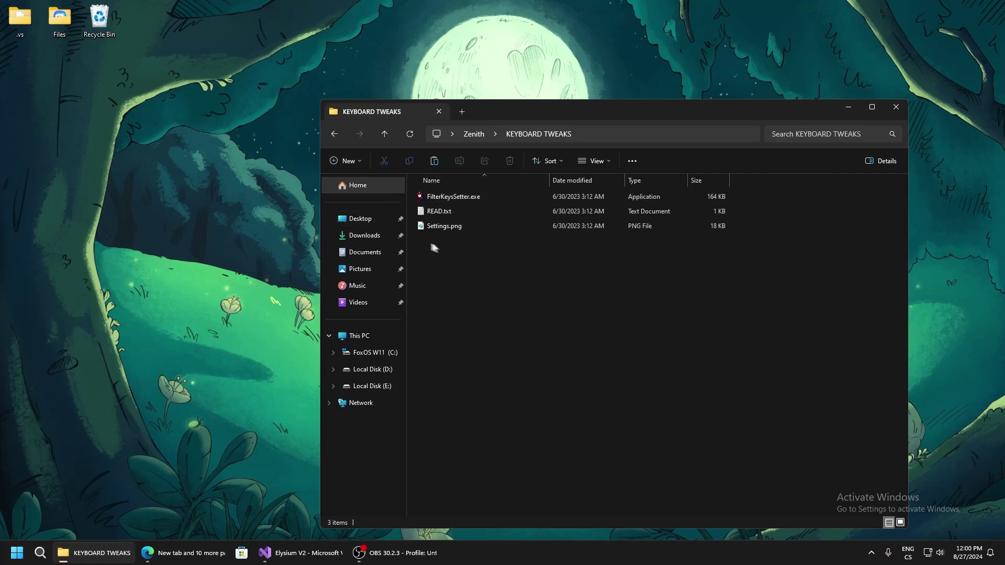
left_click(434, 212)
double_click(435, 212)
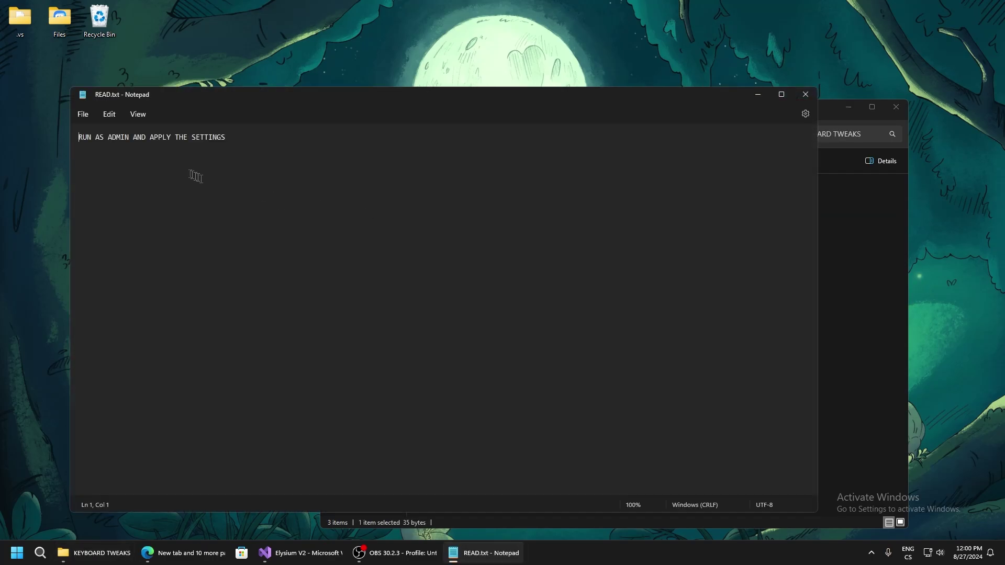
left_click_drag(247, 140, 73, 135)
left_click(806, 94)
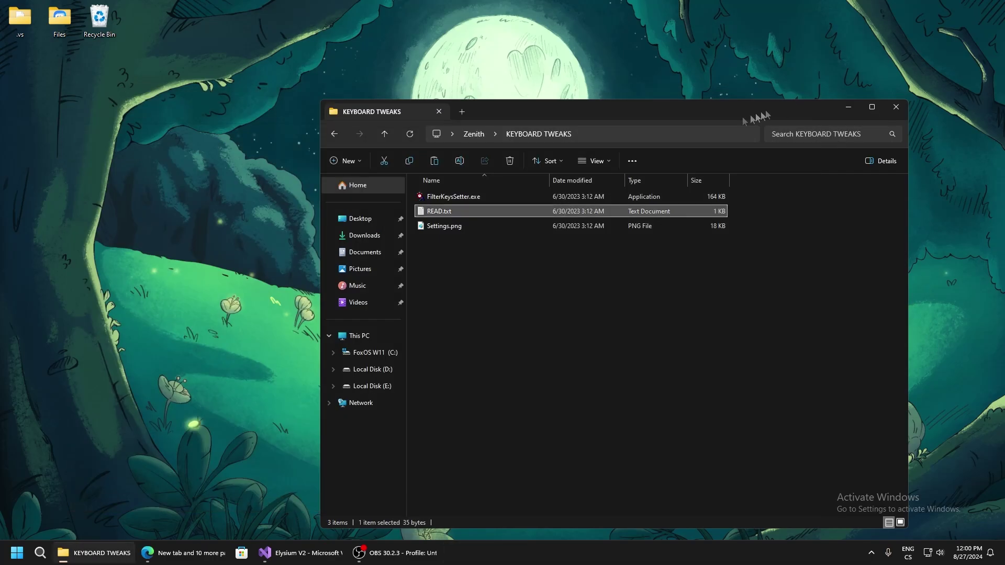
Step: Run FilterKeysSetter.exe as administrator beside the Settings.png reference screenshot
right_click(454, 200)
left_click(471, 215)
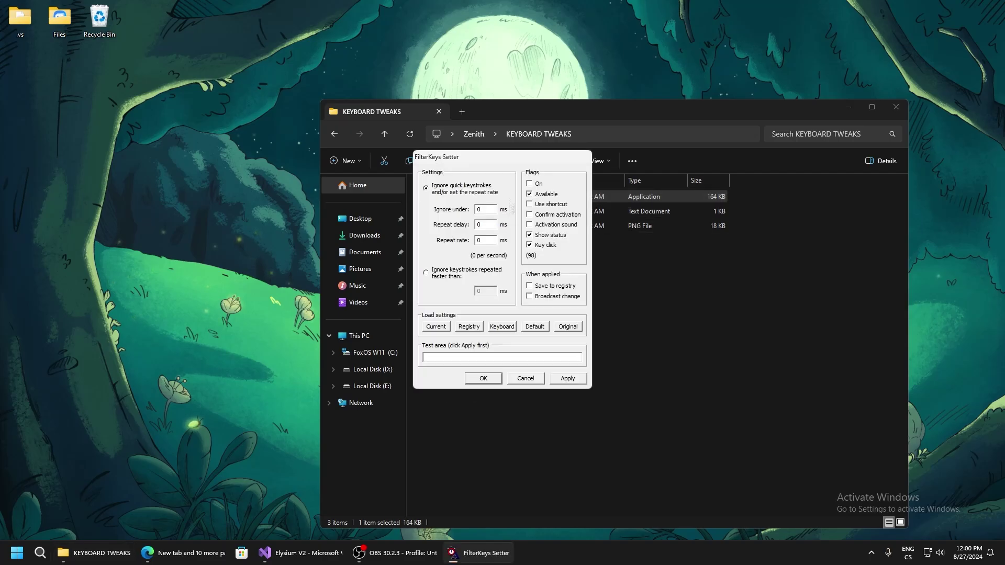
left_click_drag(479, 112, 615, 103)
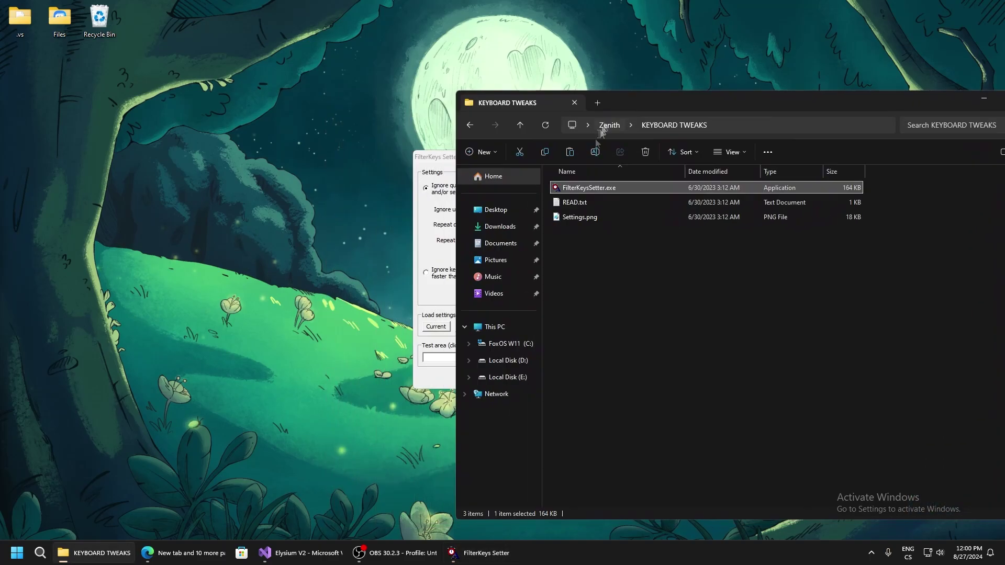
double_click(569, 222)
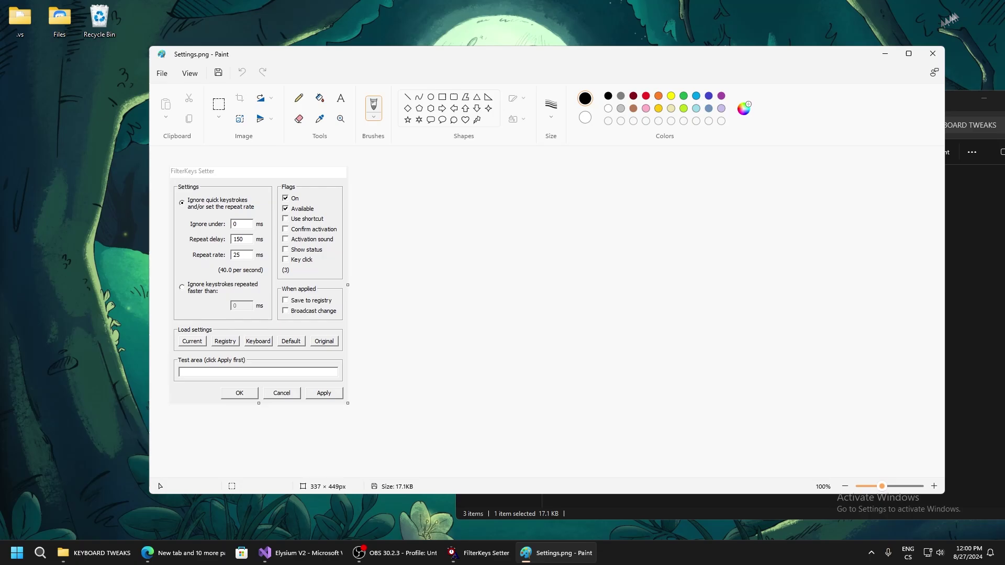
mouse_move(943, 226)
left_mouse_down()
mouse_move(561, 212)
mouse_move(386, 193)
left_mouse_up()
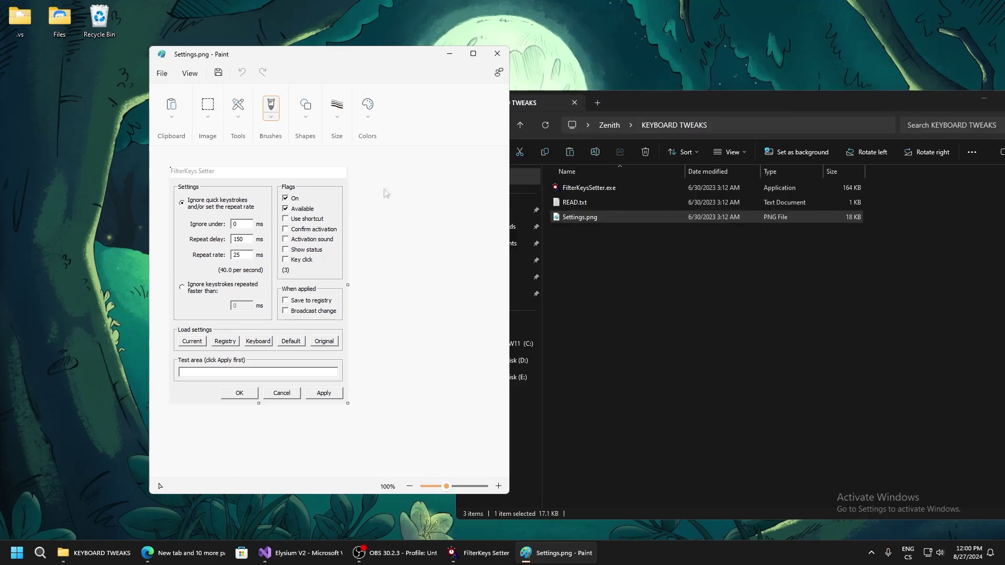
left_click_drag(648, 109, 749, 169)
left_click_drag(324, 54, 228, 46)
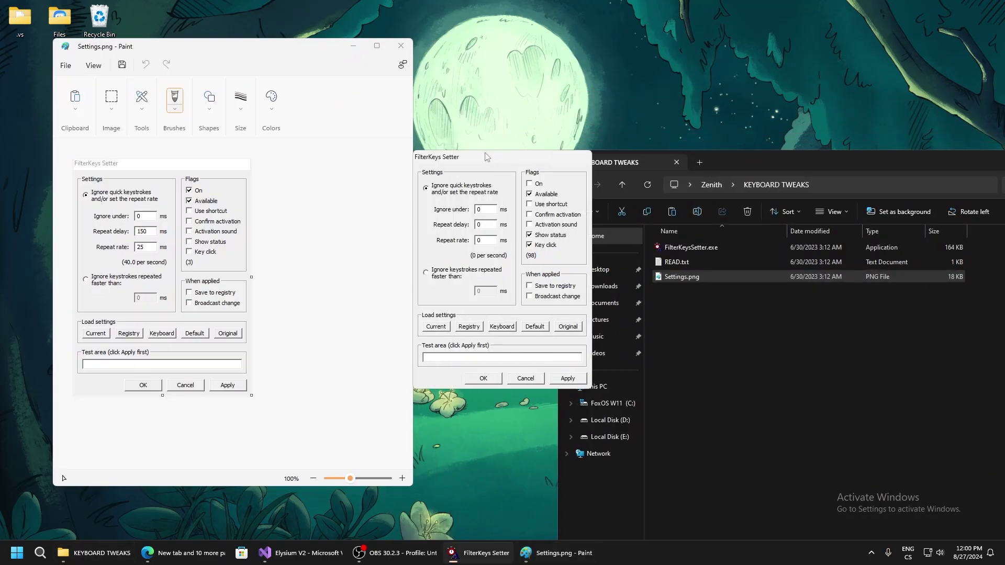
left_click_drag(495, 156, 510, 123)
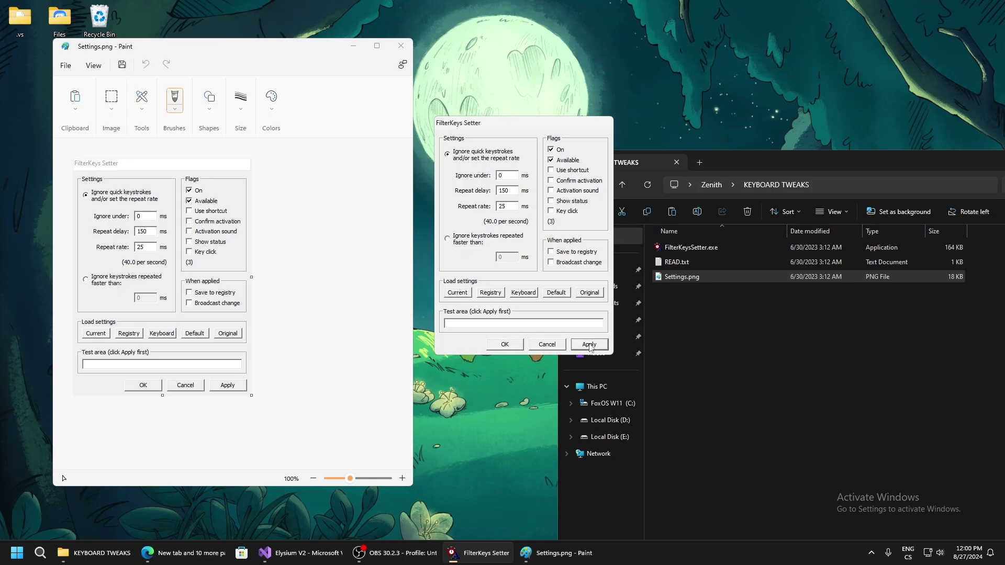
Step: Save the 150 ms delay and 25 ms rate settings to the registry and apply them
left_click(552, 254)
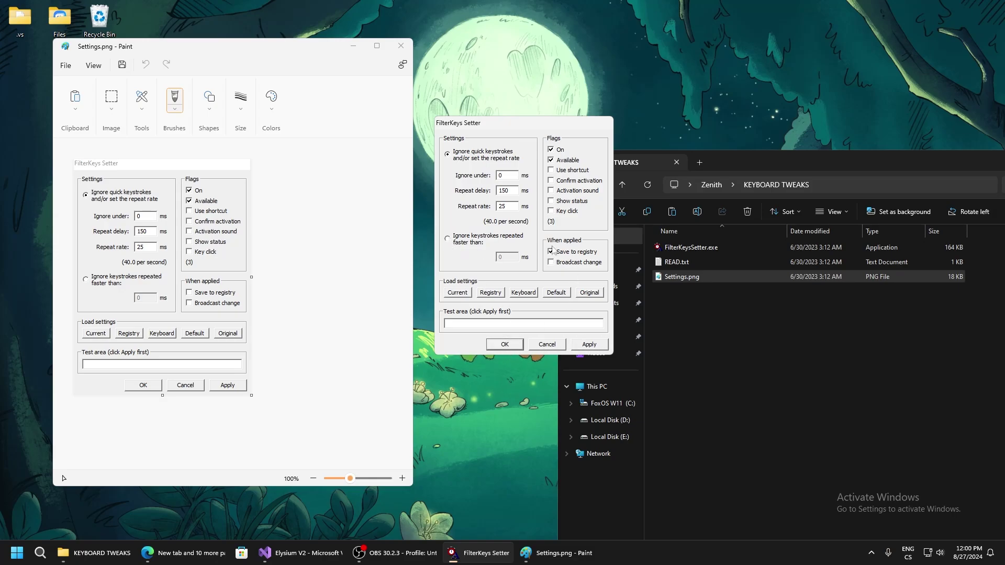
left_click(586, 343)
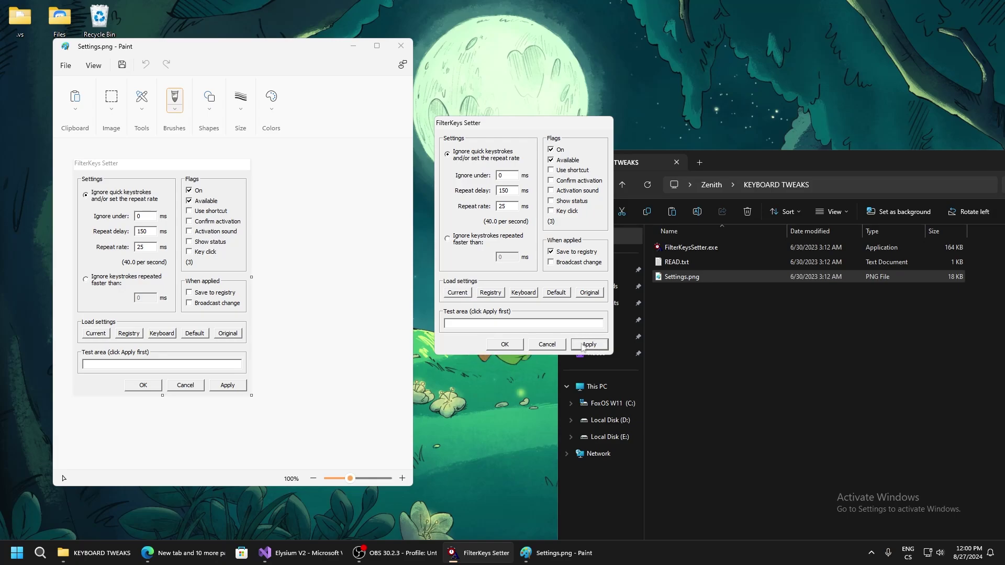
left_click(504, 344)
Step: Close the Paint screenshot and navigate to Zenith's Memory > RAM folder
left_click(402, 48)
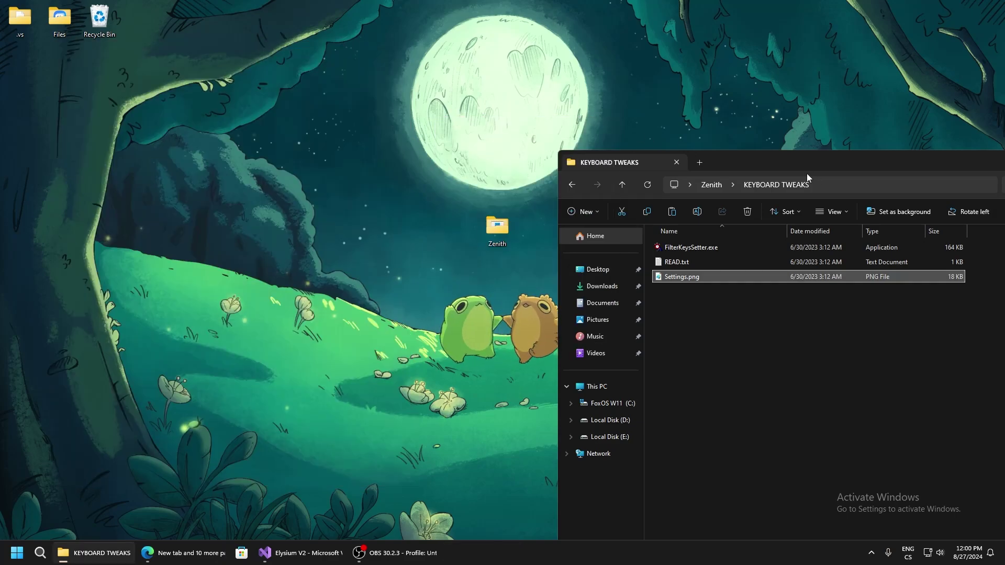
mouse_move(806, 174)
left_mouse_down()
mouse_move(644, 141)
mouse_move(557, 141)
left_mouse_up()
left_click(322, 157)
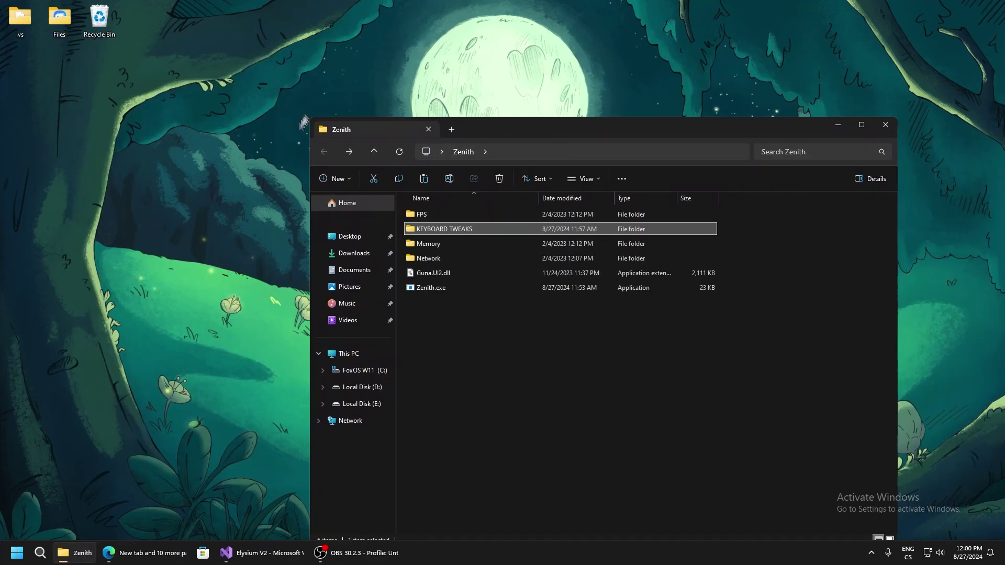
double_click(423, 247)
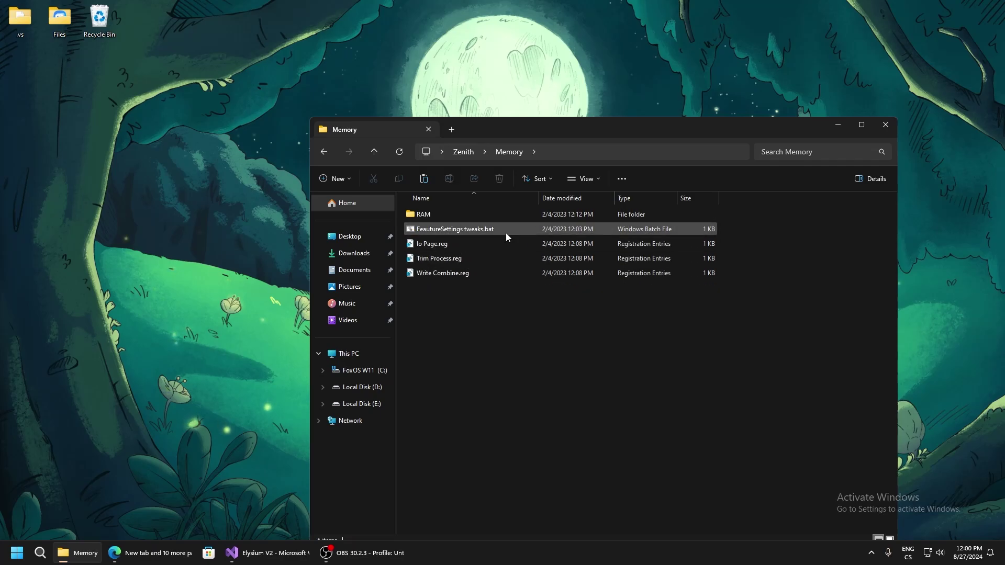
double_click(423, 215)
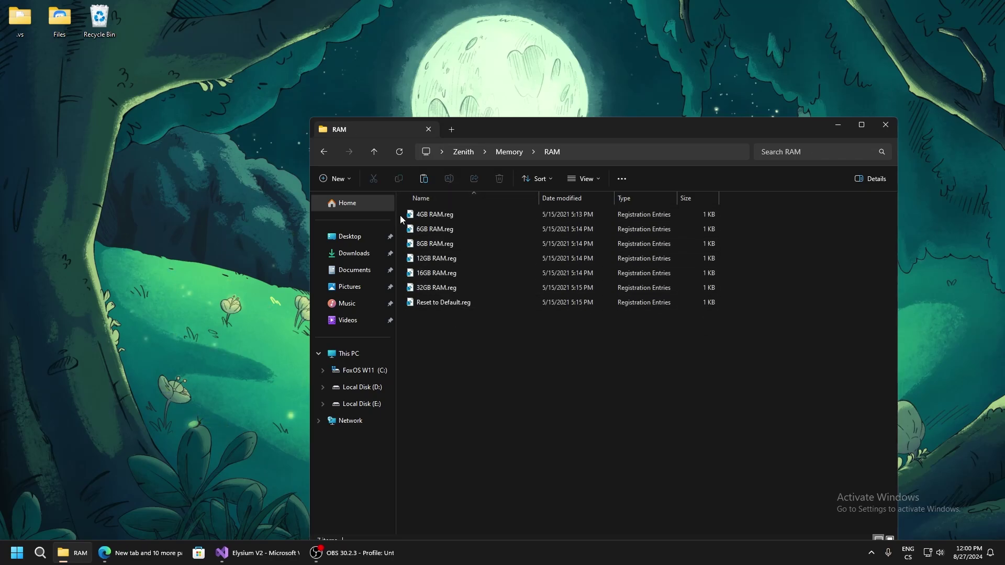
mouse_move(401, 218)
left_mouse_down()
mouse_move(415, 226)
mouse_move(419, 287)
mouse_move(406, 218)
left_mouse_up()
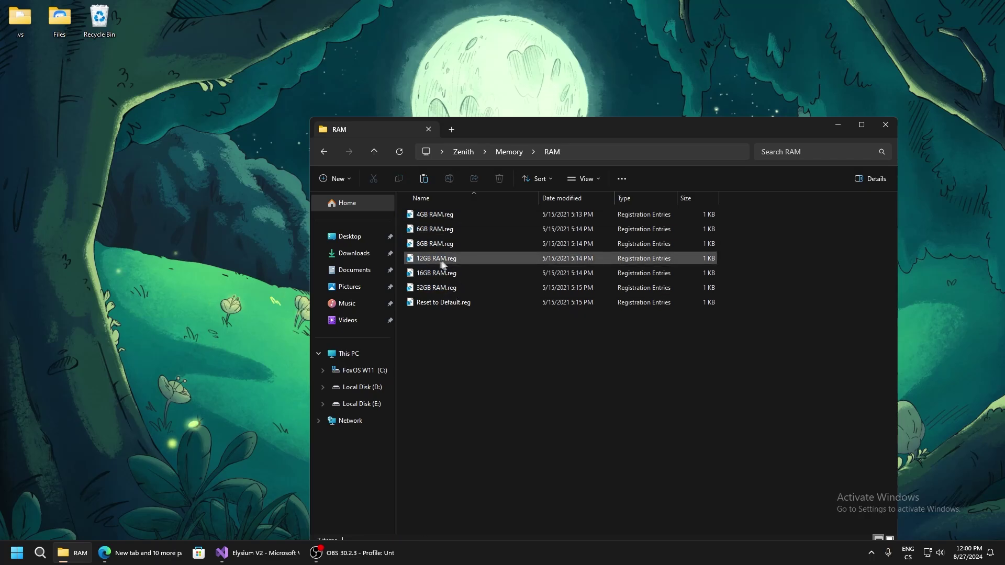
Step: Merge 8GB RAM.reg into the registry
double_click(419, 246)
left_click(581, 288)
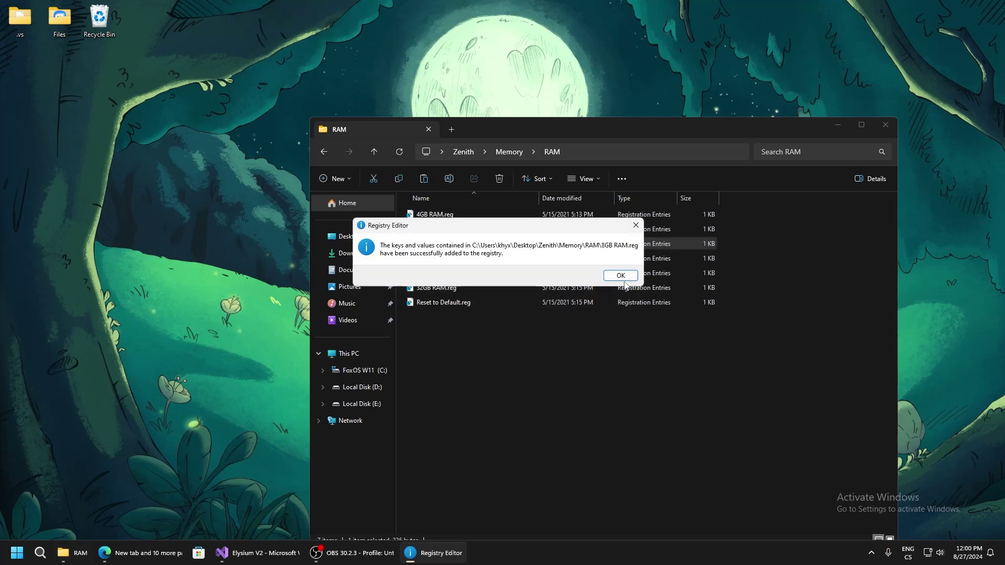
left_click(623, 278)
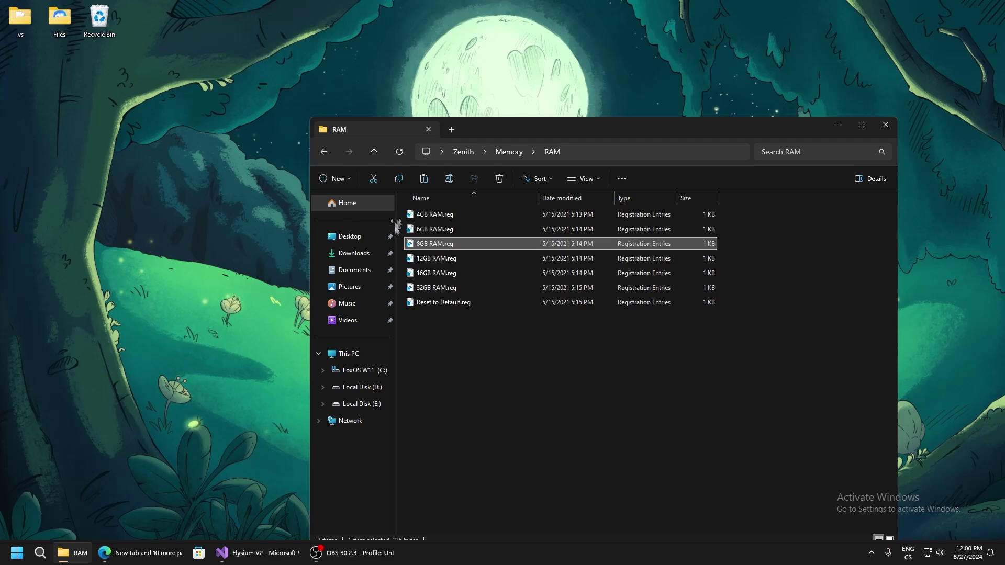
Step: Run FeautureSettings tweaks.bat from the Memory folder as administrator
left_click(325, 152)
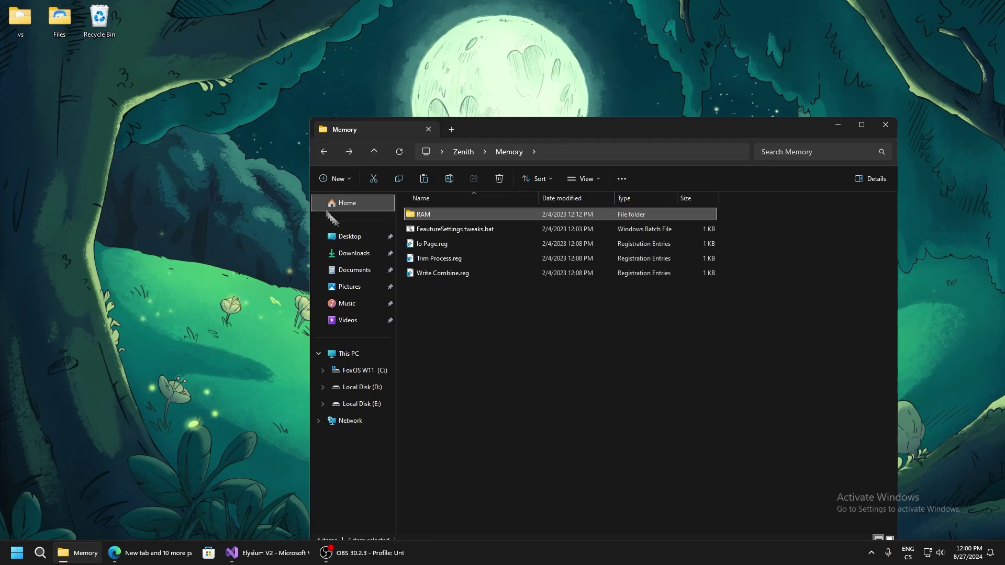
right_click(454, 231)
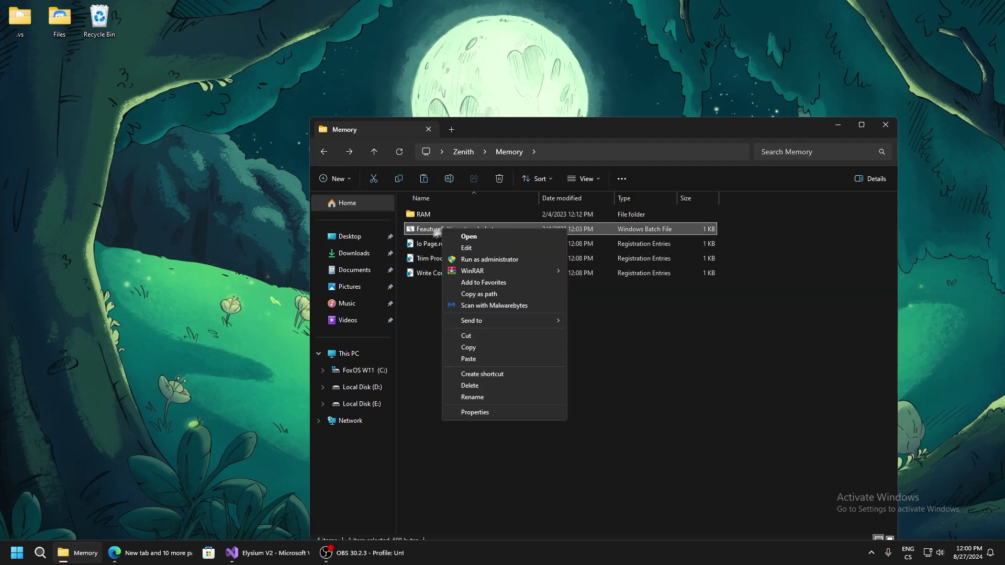
left_click(477, 260)
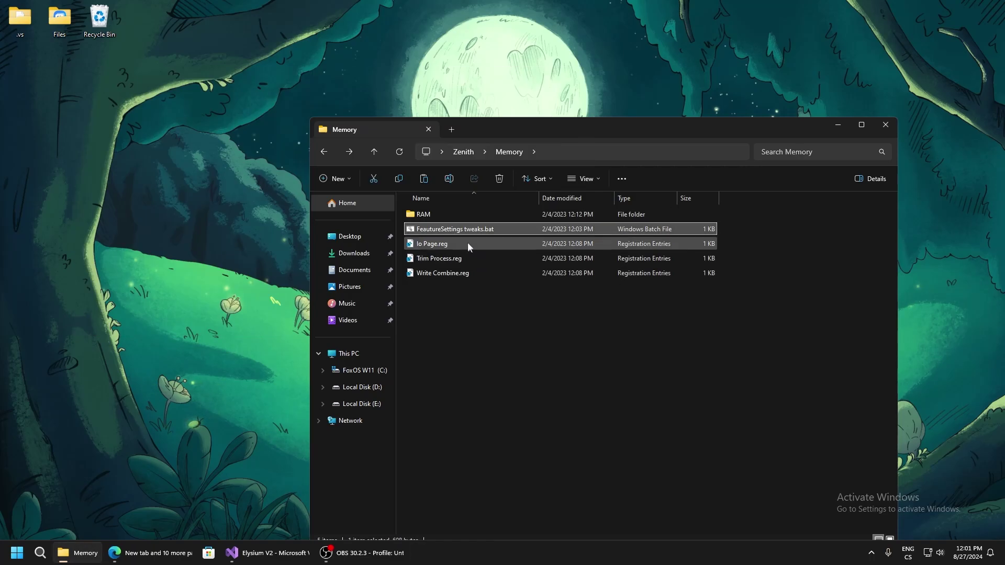
Step: Merge Io Page.reg, Trim Process.reg and Write Combine.reg, then return to Zenith
double_click(422, 244)
left_click(580, 285)
left_click(620, 275)
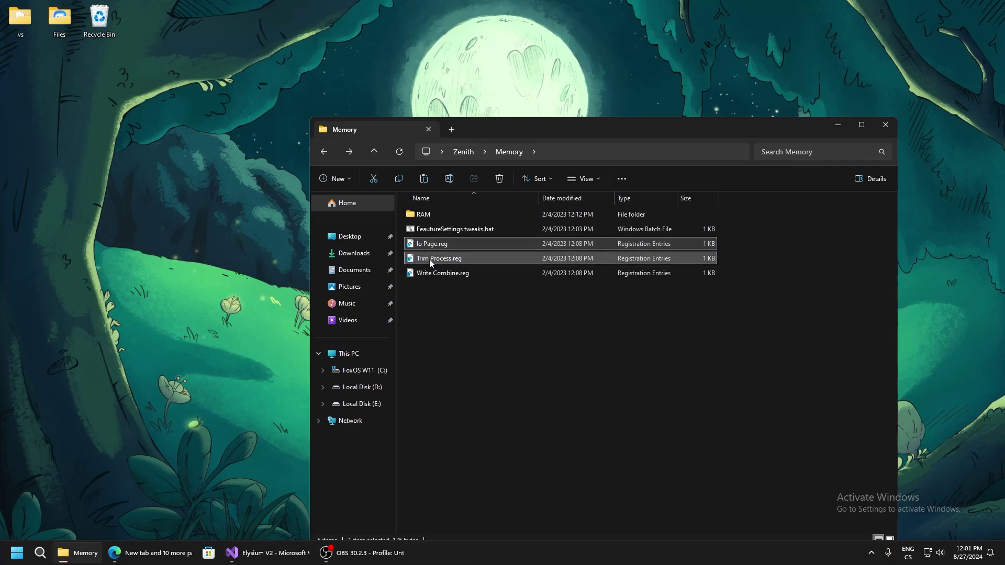
double_click(429, 259)
left_click(581, 287)
left_click(620, 275)
double_click(429, 273)
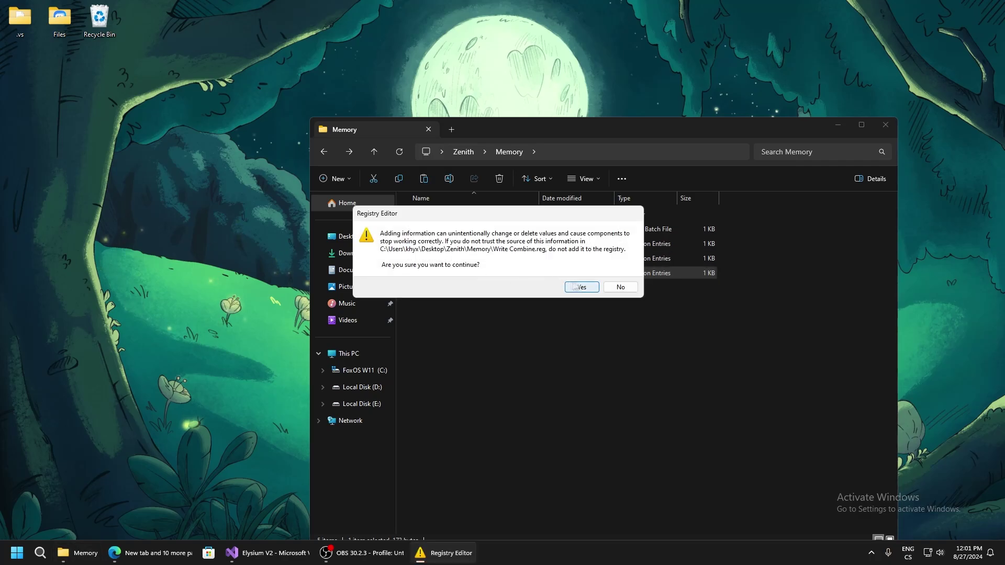
left_click(581, 287)
left_click(620, 277)
mouse_move(465, 305)
left_mouse_down()
mouse_move(411, 244)
mouse_move(466, 299)
left_mouse_up()
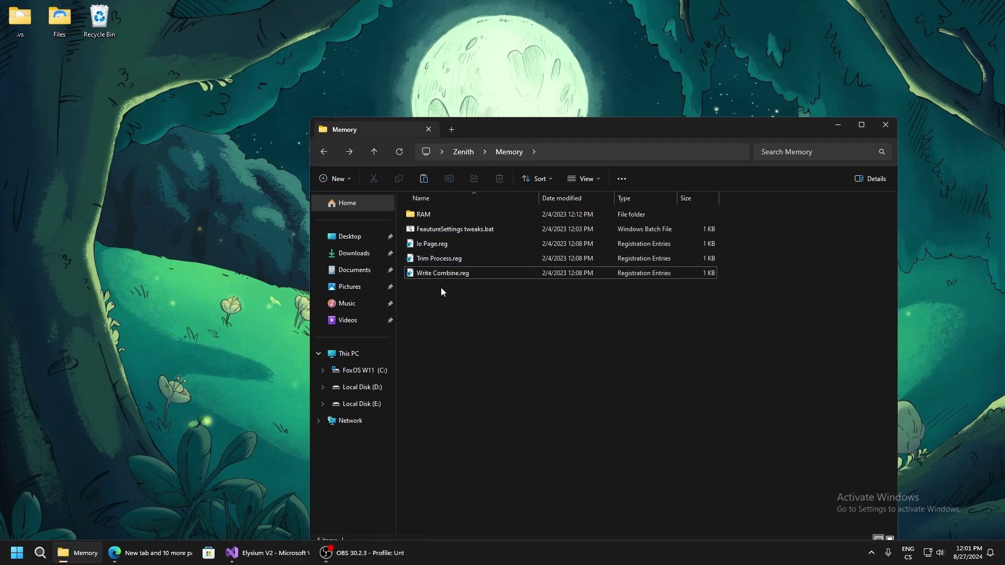
left_click(324, 153)
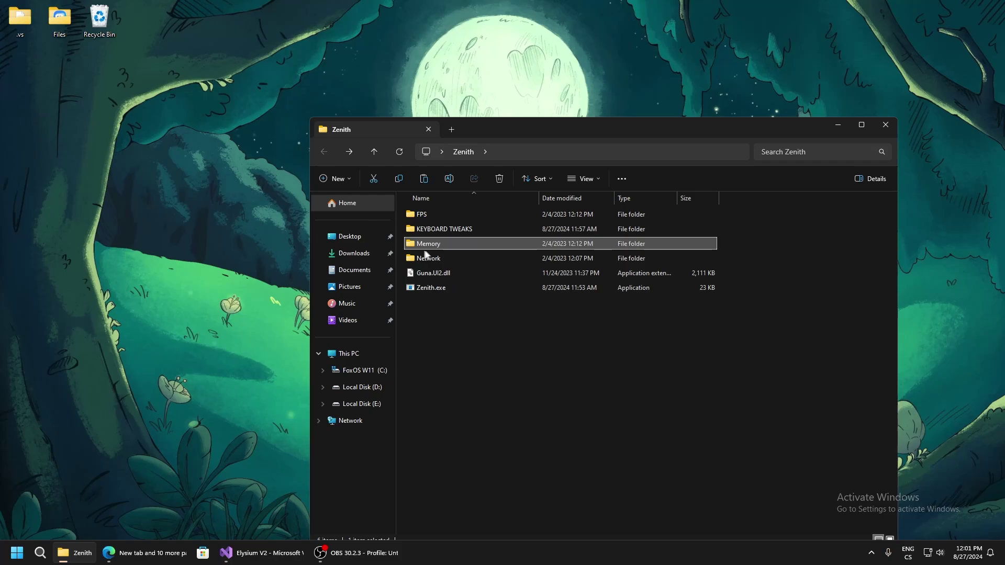
Step: Open the Network folder and merge NumConnections.reg and TCP Size.reg
double_click(424, 258)
double_click(427, 216)
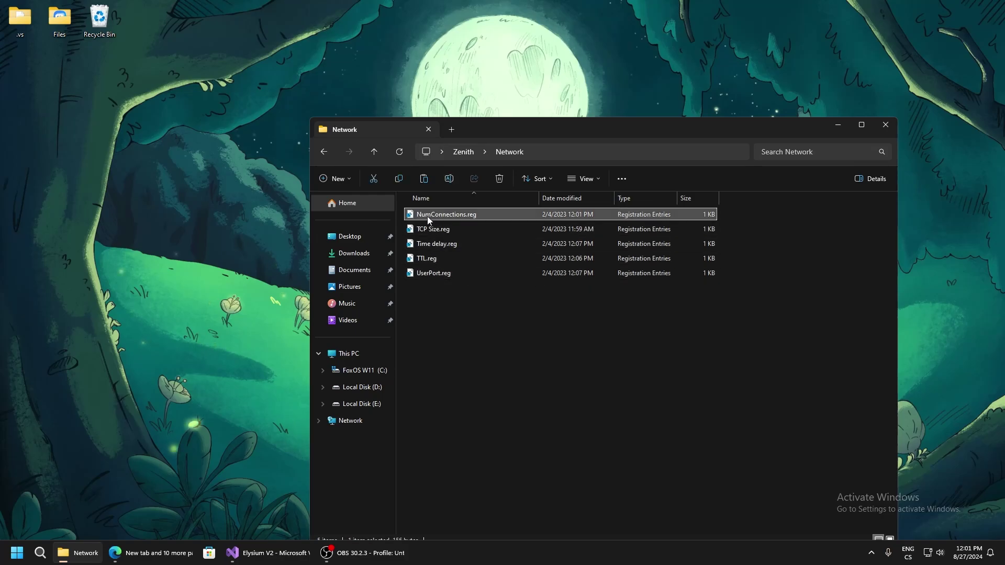
left_click(581, 287)
double_click(434, 228)
left_click(581, 286)
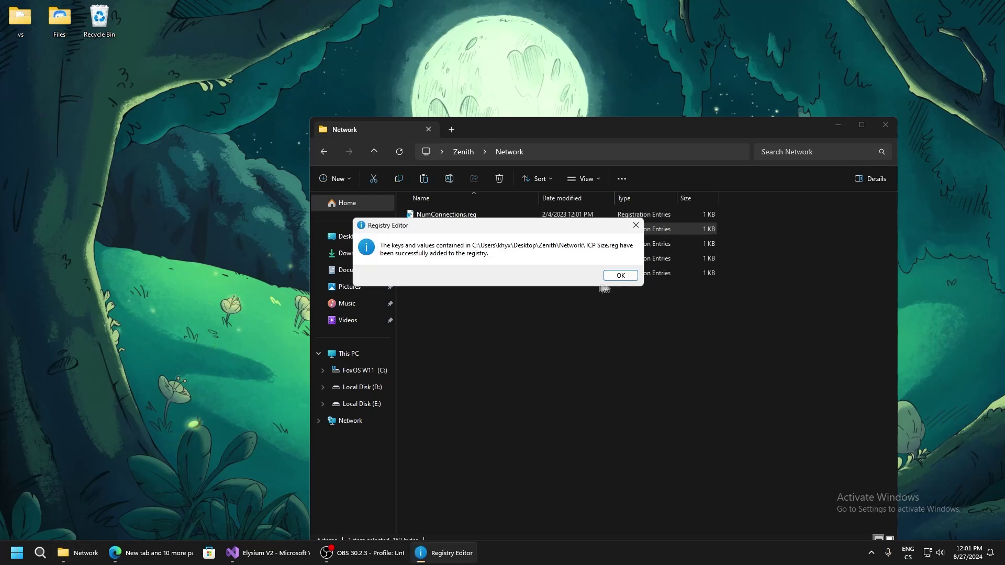
left_click(614, 274)
Step: Merge Time delay.reg, TTL.reg and UserPort.reg, then return to the Zenith folder
double_click(434, 244)
left_click(581, 287)
left_click(614, 274)
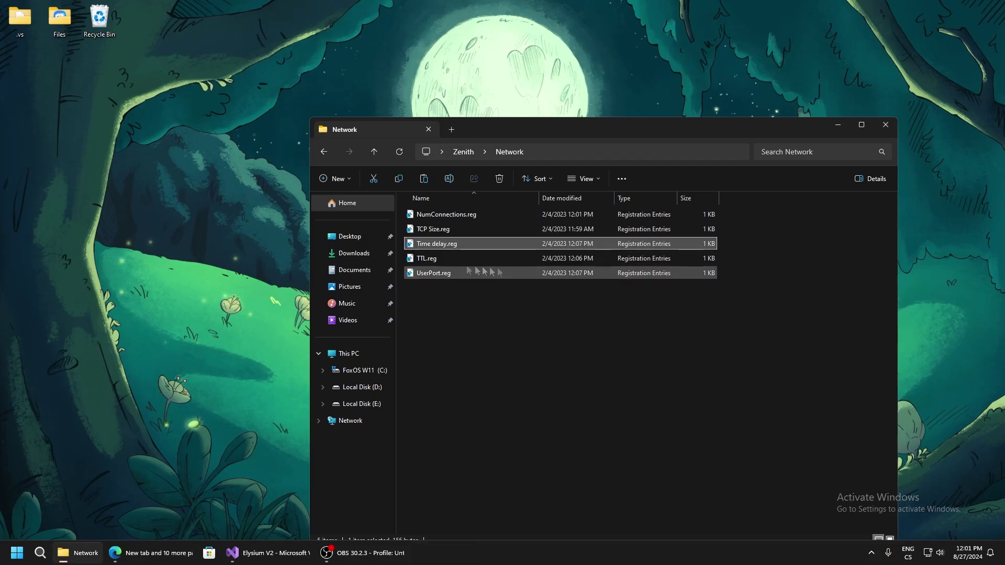
double_click(427, 258)
left_click(581, 286)
left_click(614, 274)
double_click(433, 272)
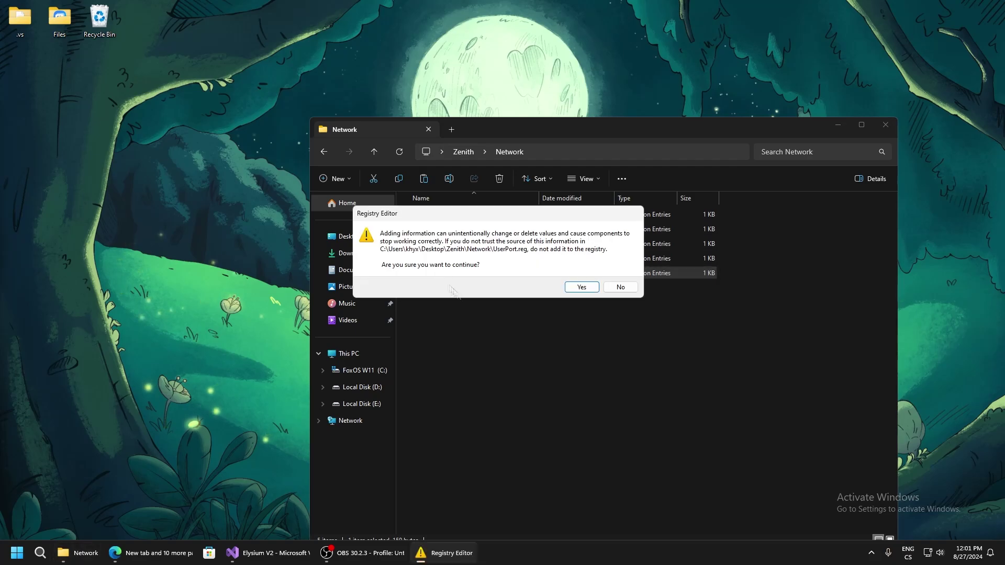
left_click(581, 286)
left_click(615, 273)
mouse_move(509, 139)
left_mouse_down()
mouse_move(520, 121)
mouse_move(497, 118)
left_mouse_up()
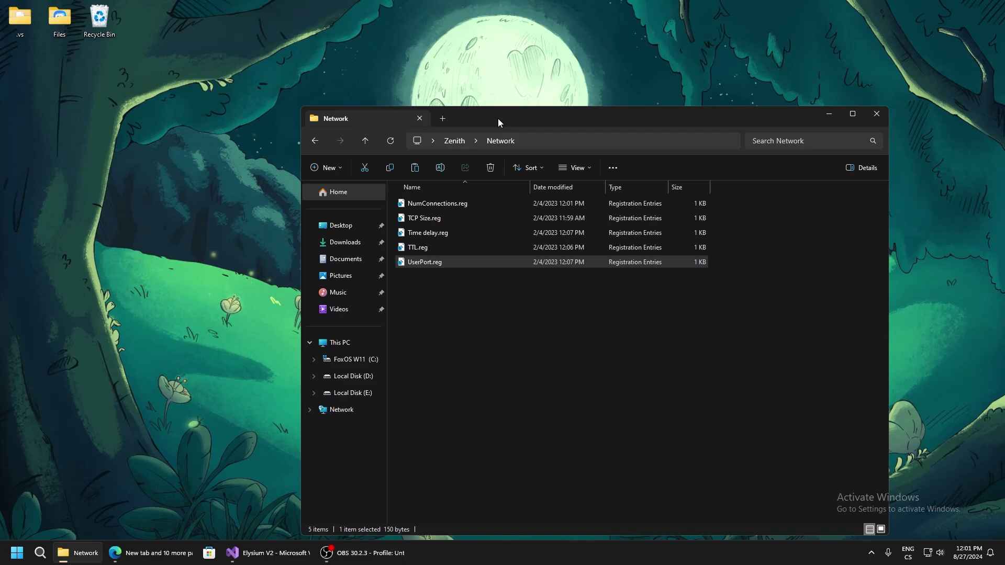
left_click(314, 141)
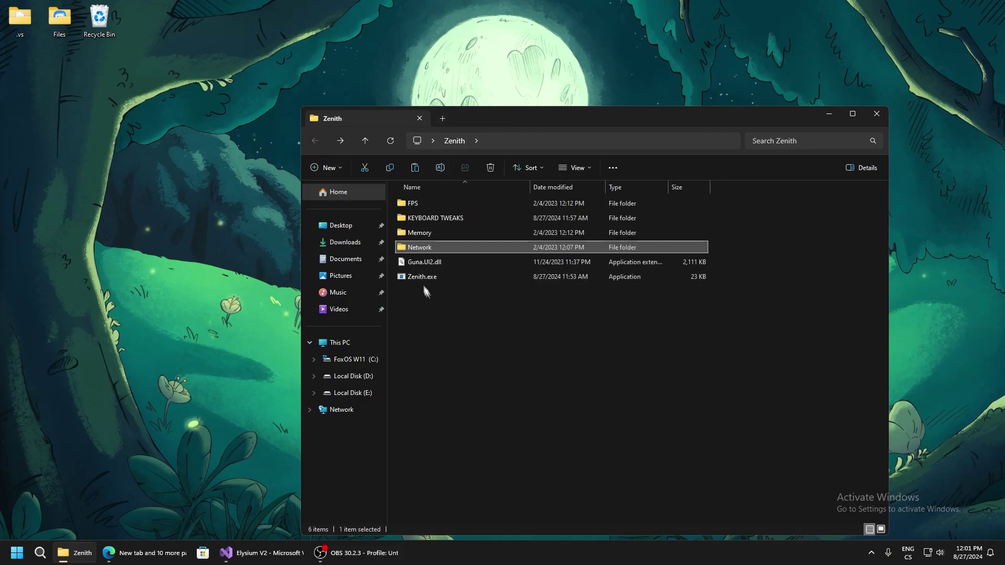
Step: Launch Zenith.exe with File Explorer minimized
double_click(423, 277)
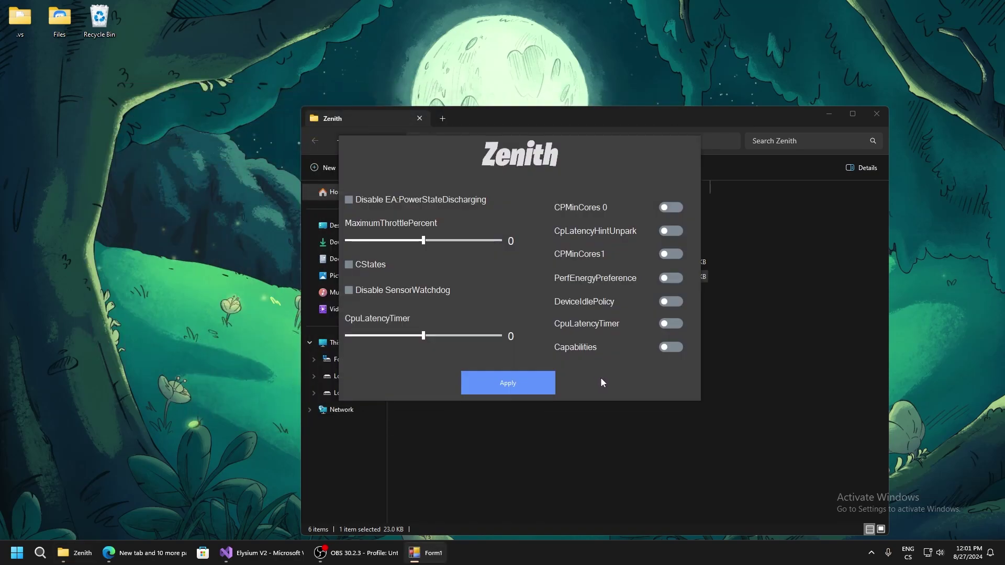
left_click(829, 120)
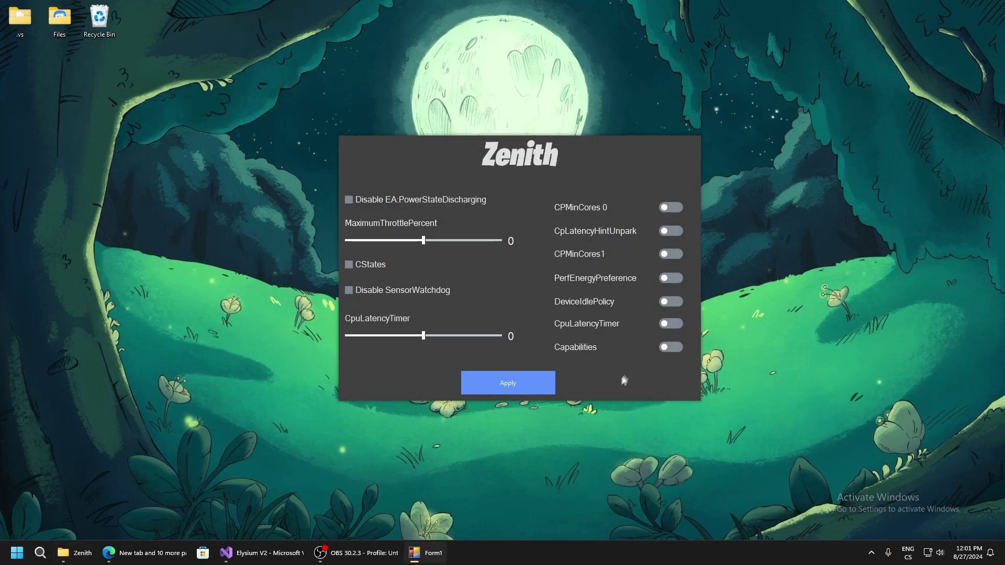
mouse_move(623, 379)
left_mouse_down()
mouse_move(599, 355)
mouse_move(608, 367)
left_mouse_up()
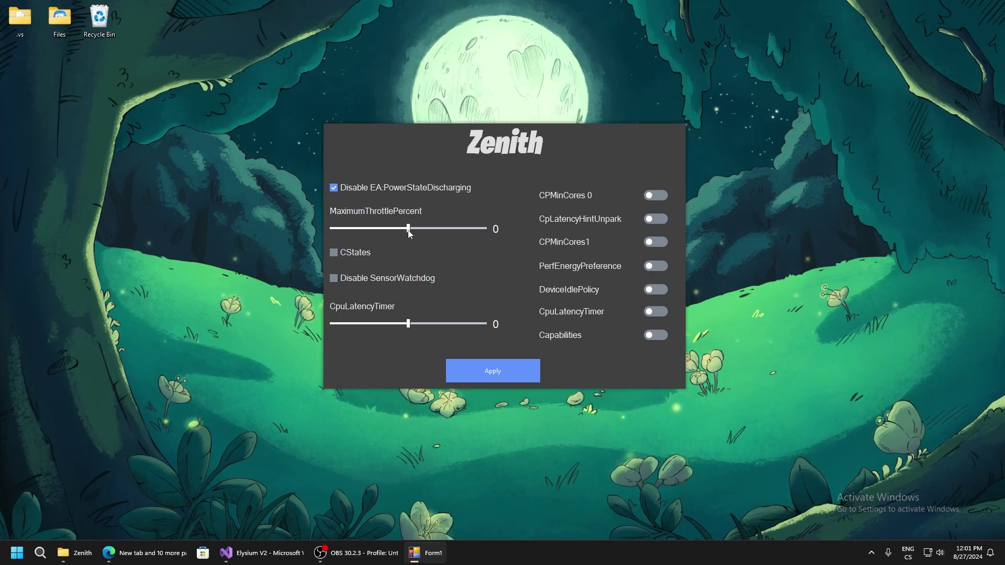
Step: Set MaximumThrottlePercent to 0 and switch the CStates option on
mouse_move(410, 234)
left_mouse_down()
mouse_move(502, 247)
mouse_move(480, 230)
mouse_move(319, 218)
left_mouse_up()
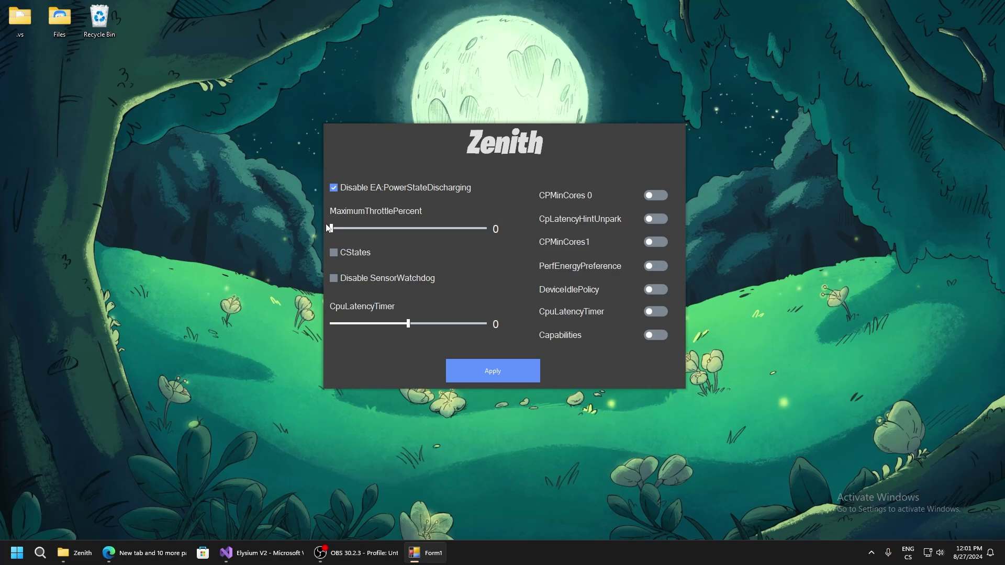
mouse_move(331, 229)
left_mouse_down()
mouse_move(321, 229)
mouse_move(471, 225)
mouse_move(315, 225)
left_mouse_up()
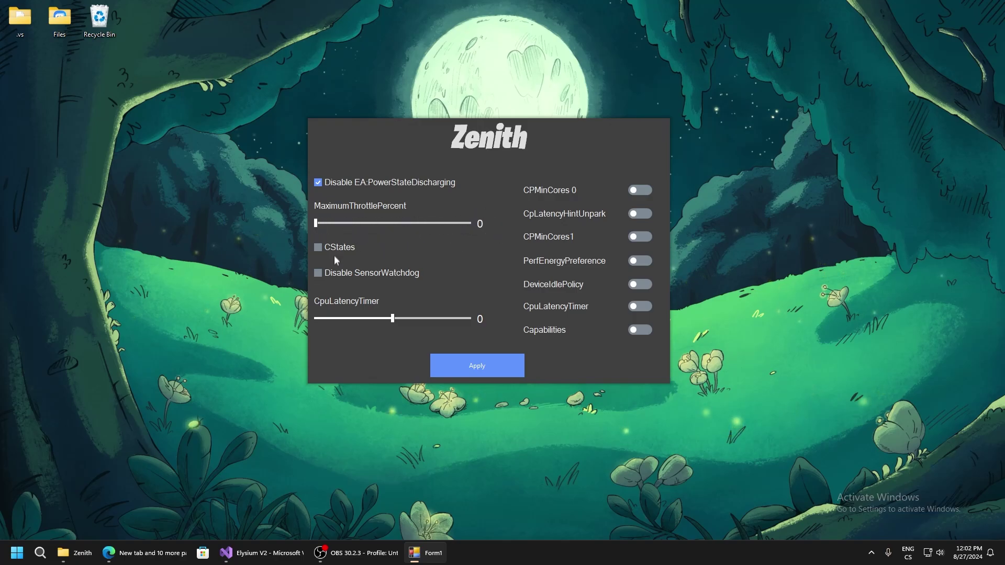
left_click(318, 247)
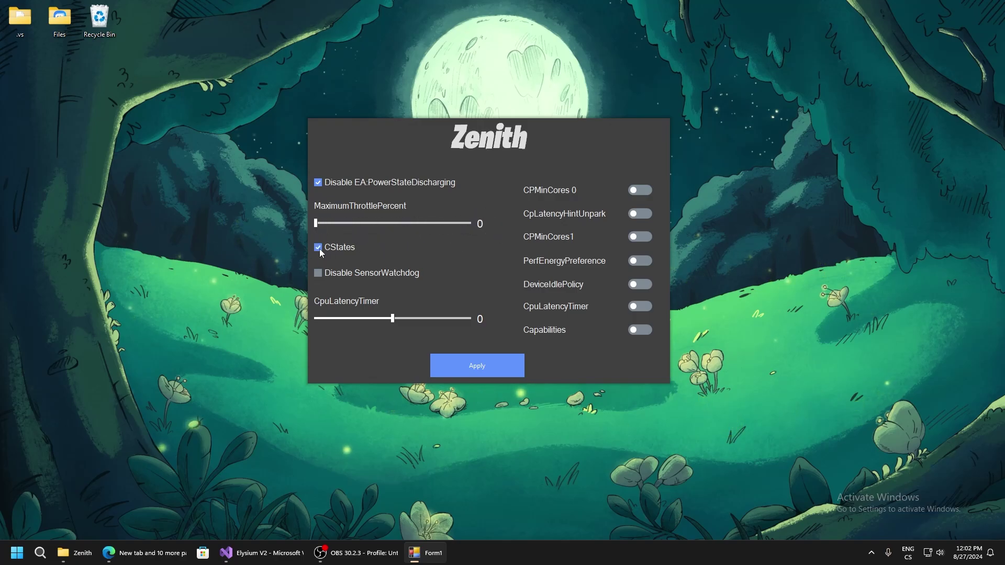
left_click(318, 247)
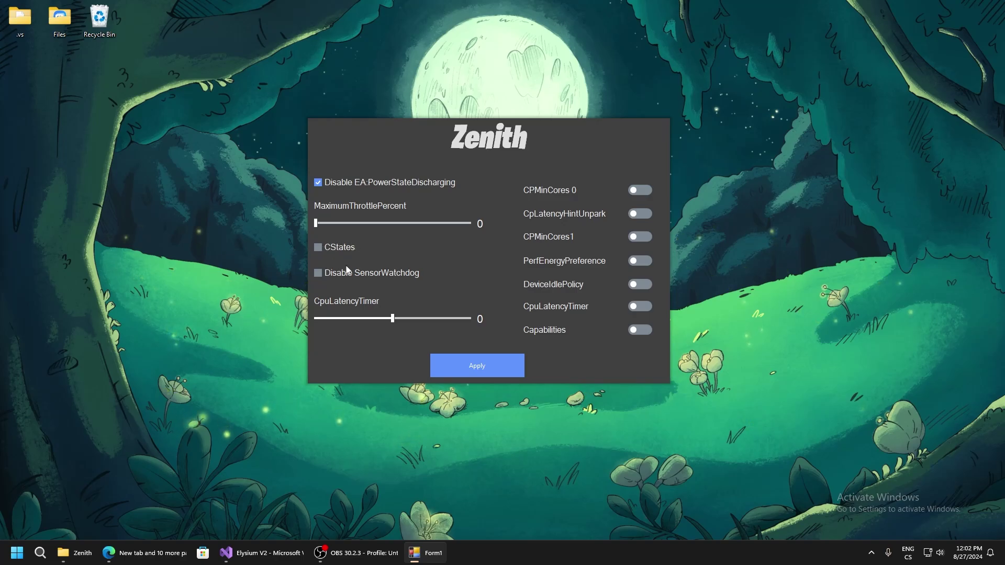
left_click(317, 248)
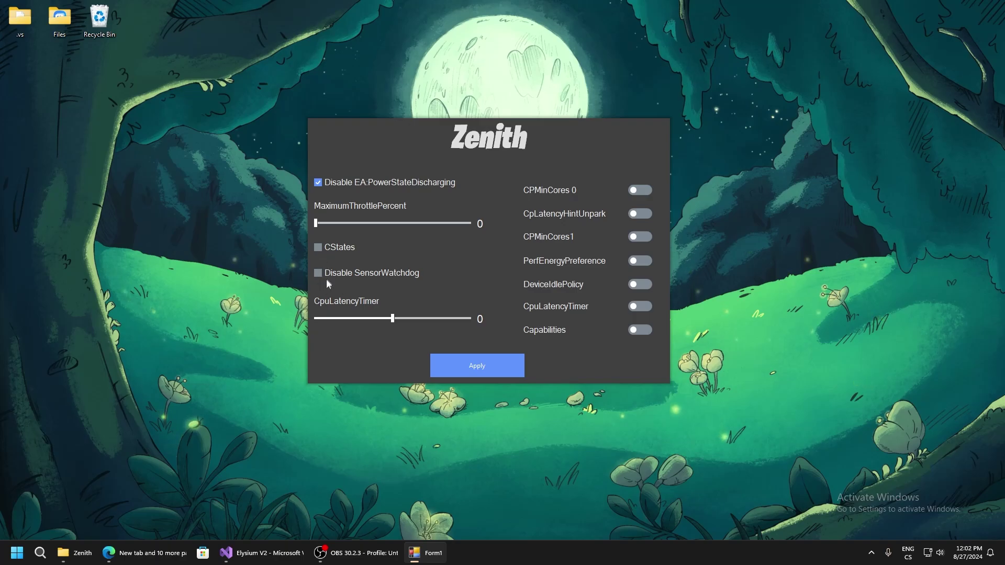
Step: Tick Disable SensorWatchdog and lower CpuLatencyTimer to about 20
left_click(318, 273)
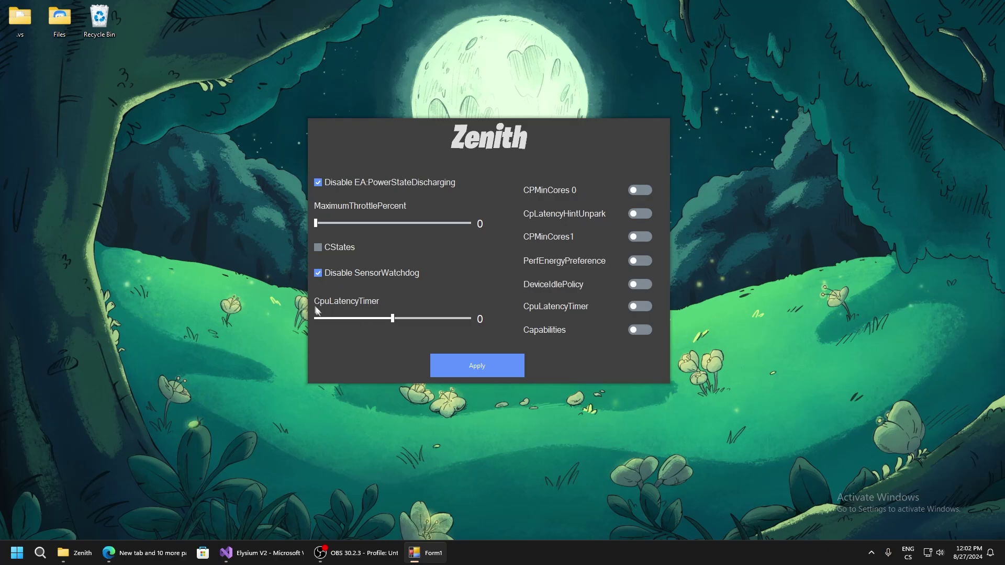
left_click_drag(394, 323, 348, 322)
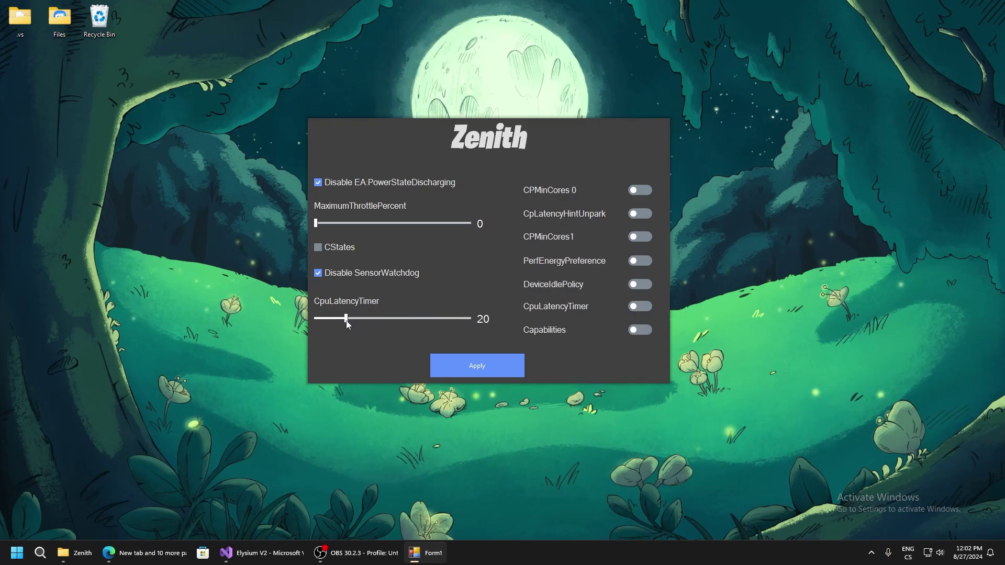
mouse_move(346, 320)
left_mouse_down()
mouse_move(316, 320)
mouse_move(480, 329)
mouse_move(337, 323)
mouse_move(349, 323)
left_mouse_up()
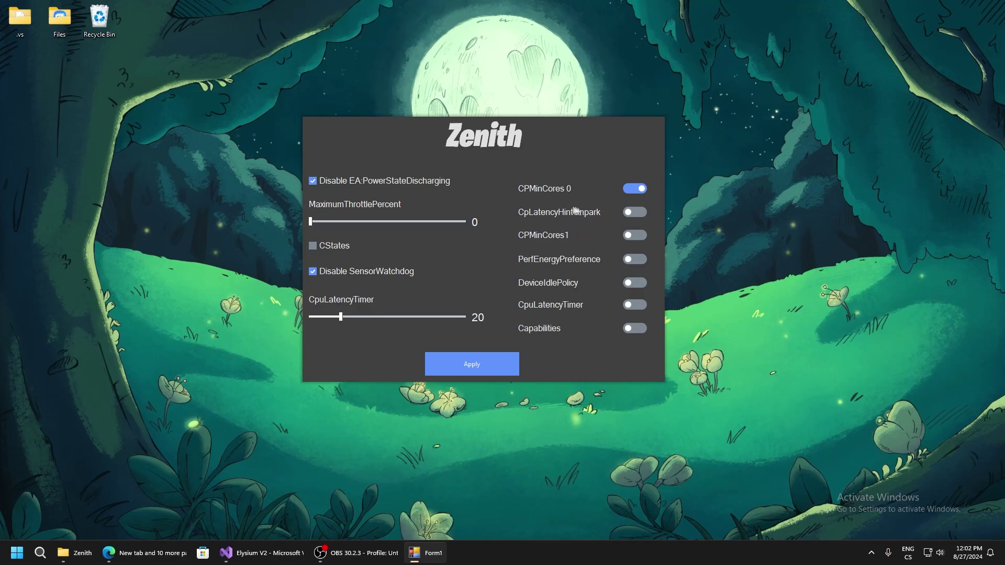
Step: Turn on CpLatencyHintUnpark, CPMinCores1, PerfEnergyPreference, DeviceIdlePolicy and CpuLatencyTimer
left_click(638, 212)
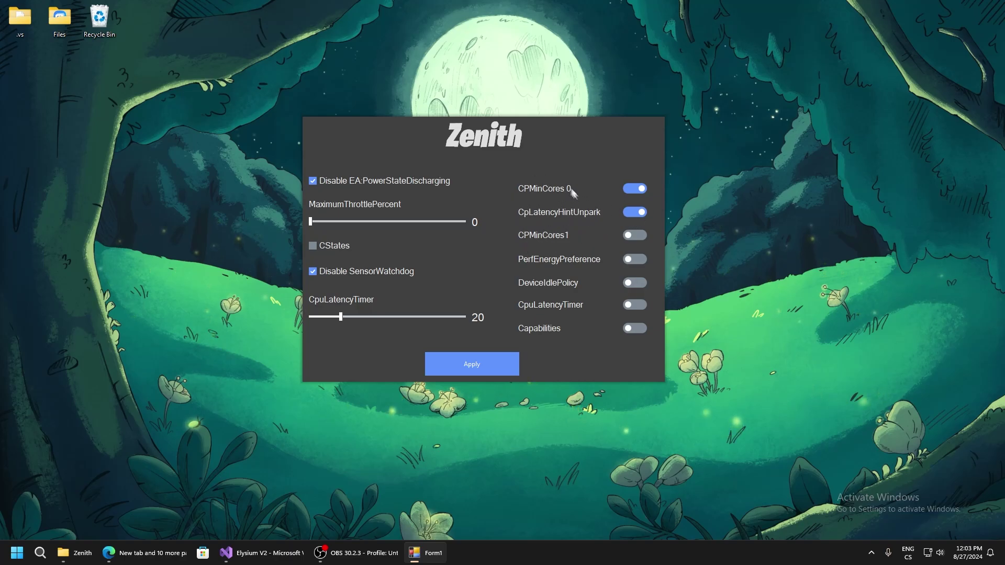
left_click(630, 236)
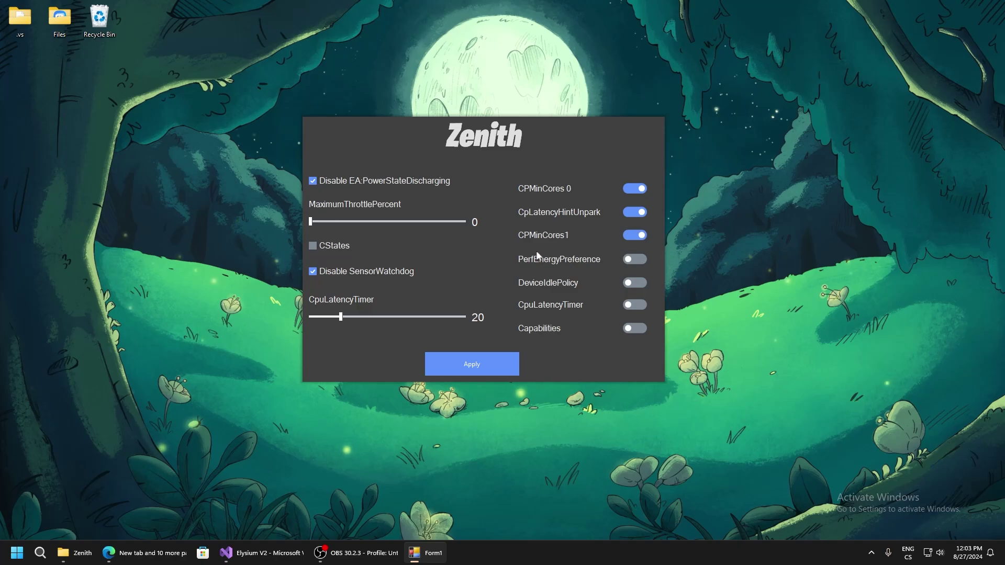
left_click(636, 260)
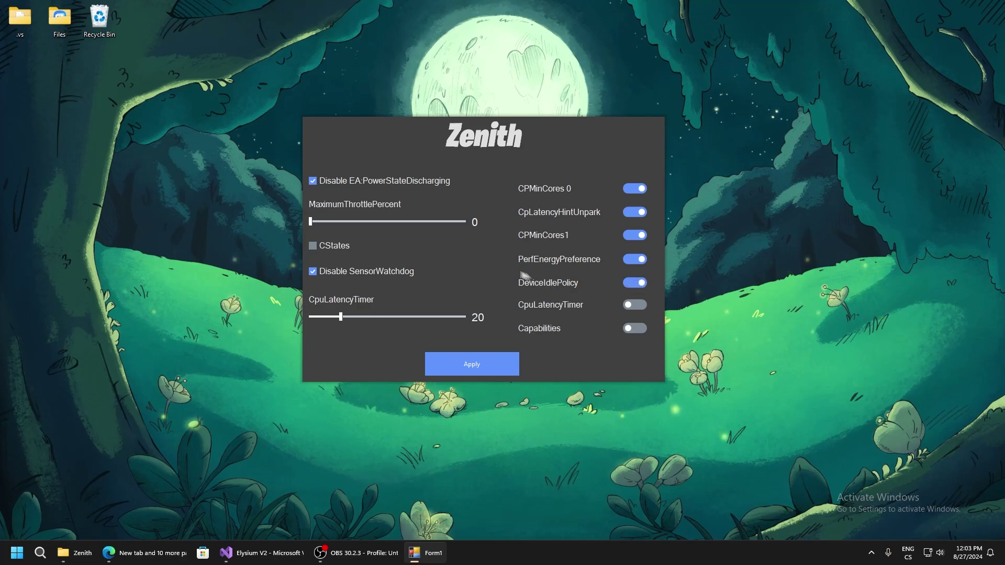
left_click(627, 284)
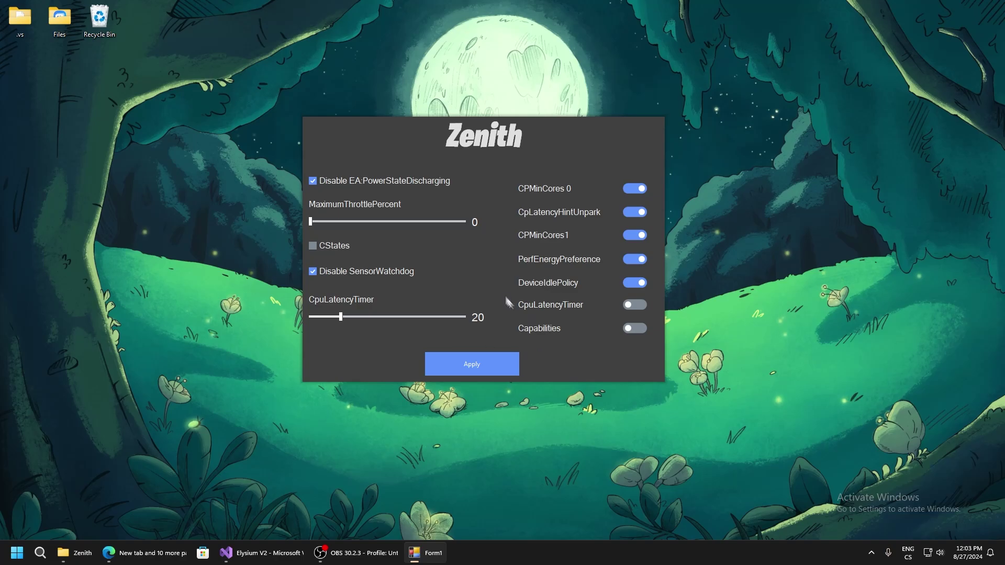
left_click(635, 306)
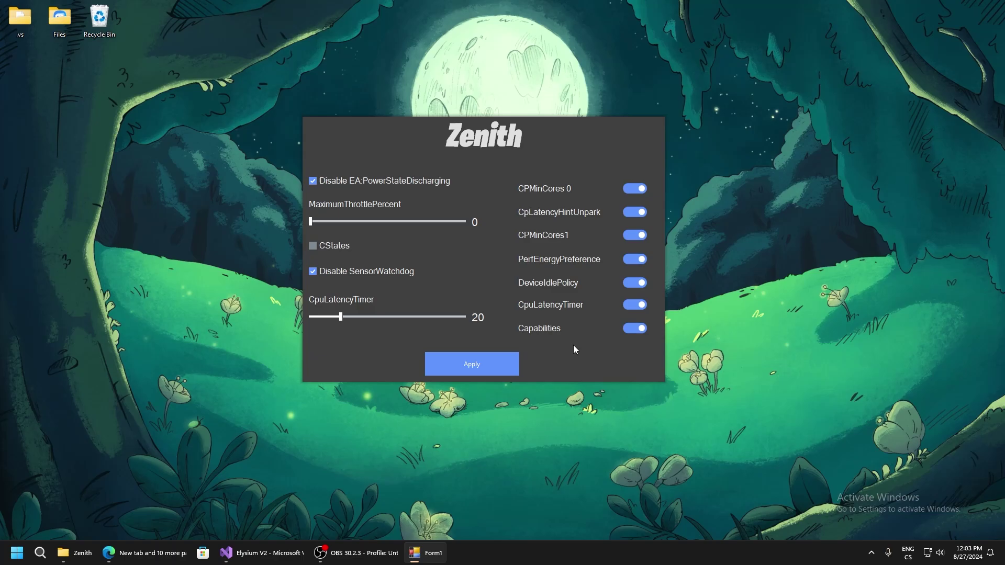
Step: Apply the Zenith tweaks, dismiss the confirmation, and close Zenith from the taskbar
left_click(463, 365)
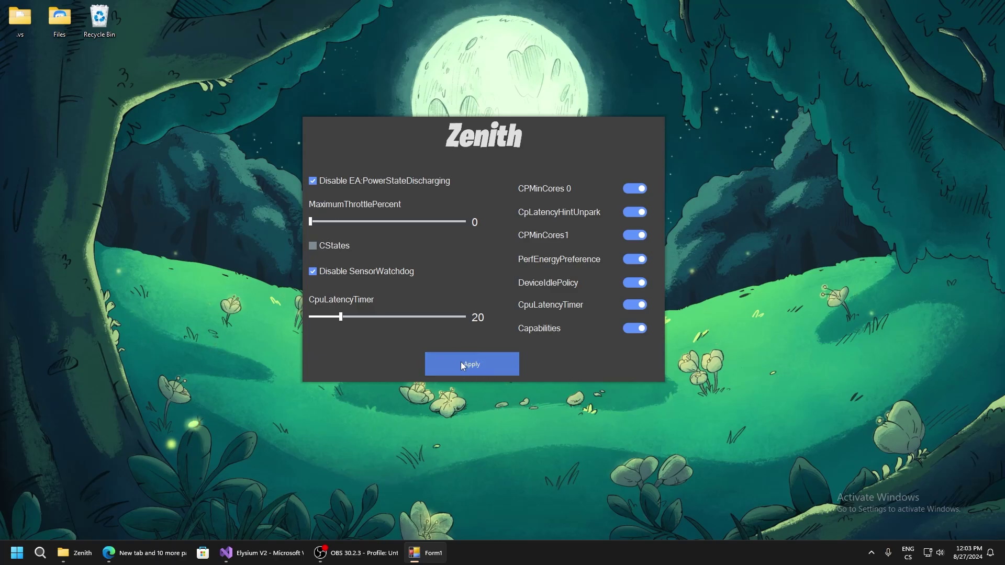
left_click(497, 310)
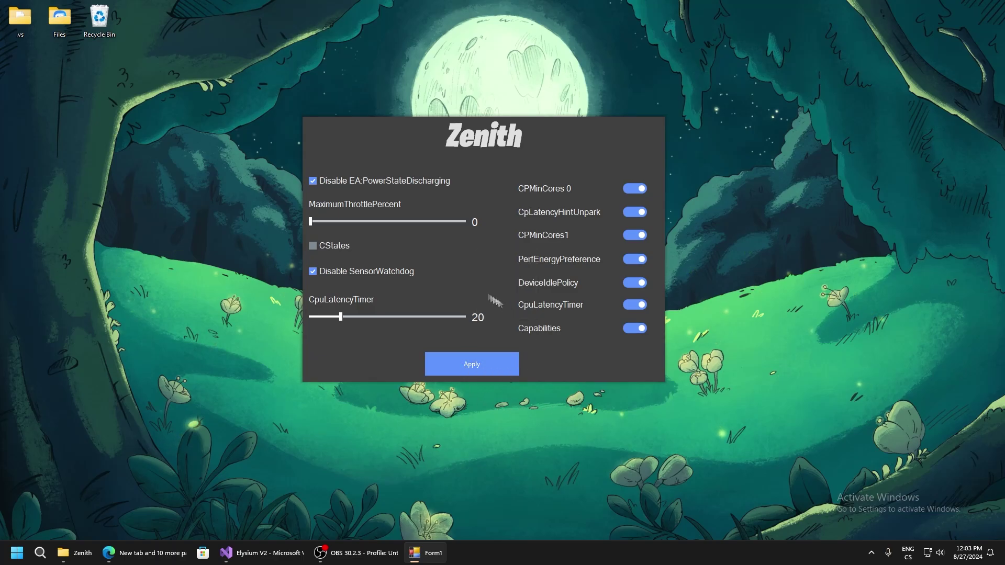
mouse_move(495, 300)
left_mouse_down()
mouse_move(540, 310)
mouse_move(512, 312)
mouse_move(520, 306)
left_mouse_up()
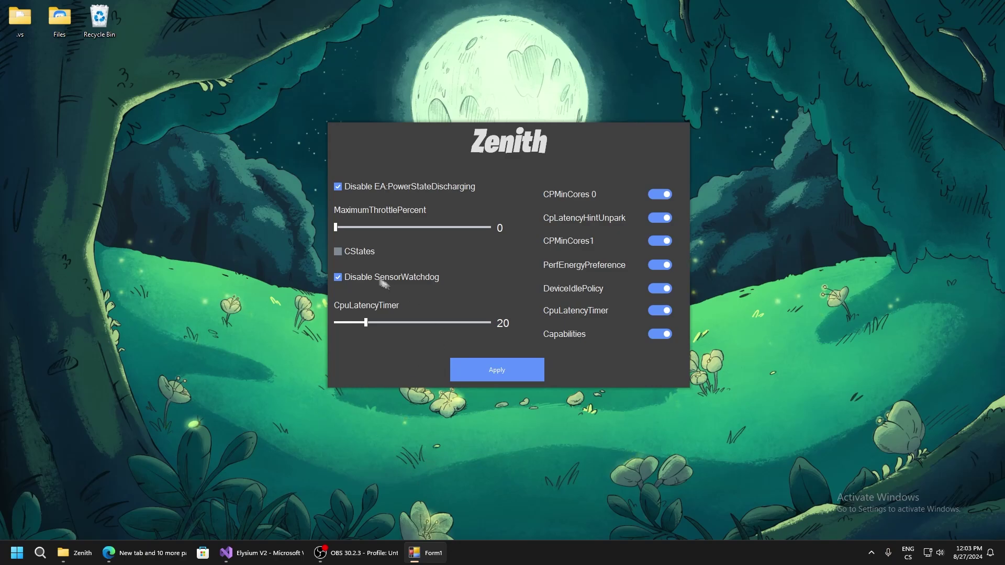
right_click(425, 535)
left_click(403, 519)
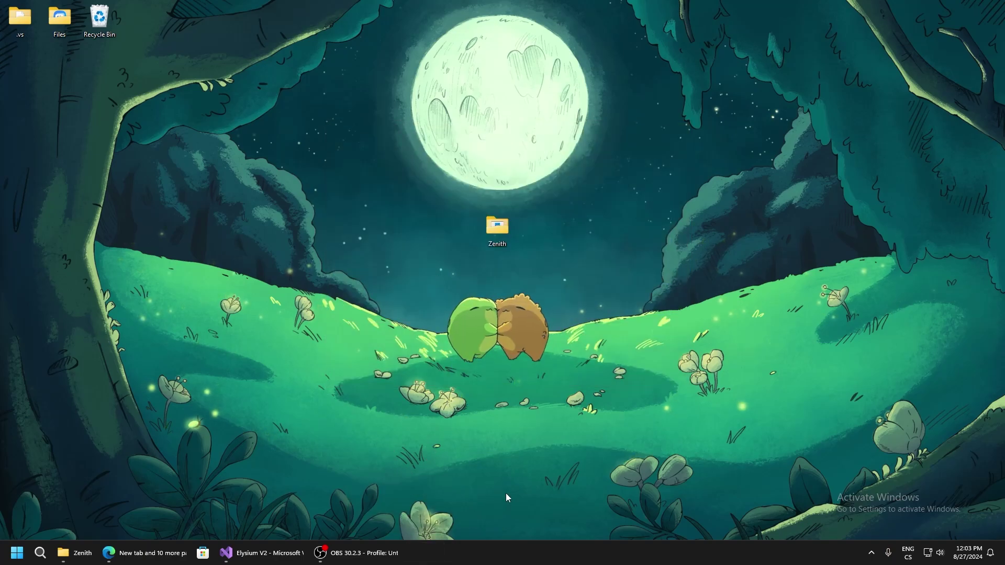